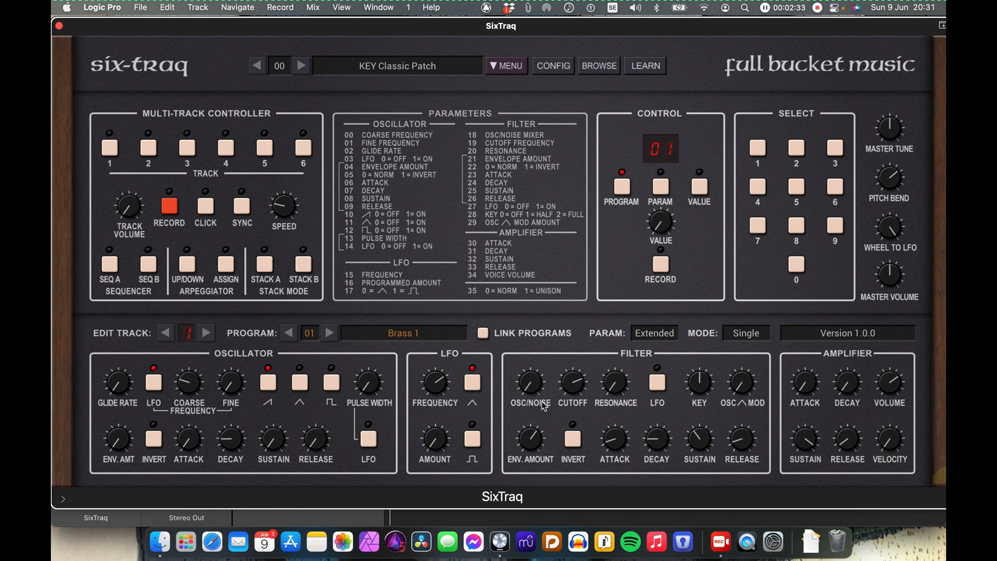
Show the track configuration and initialize the current preset.
mouse_move(607, 395)
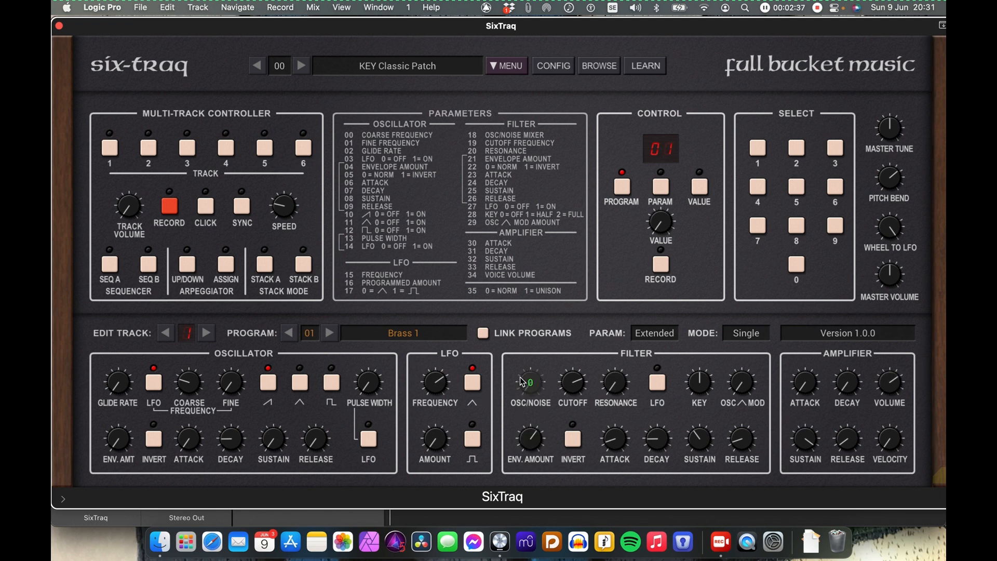
click(565, 70)
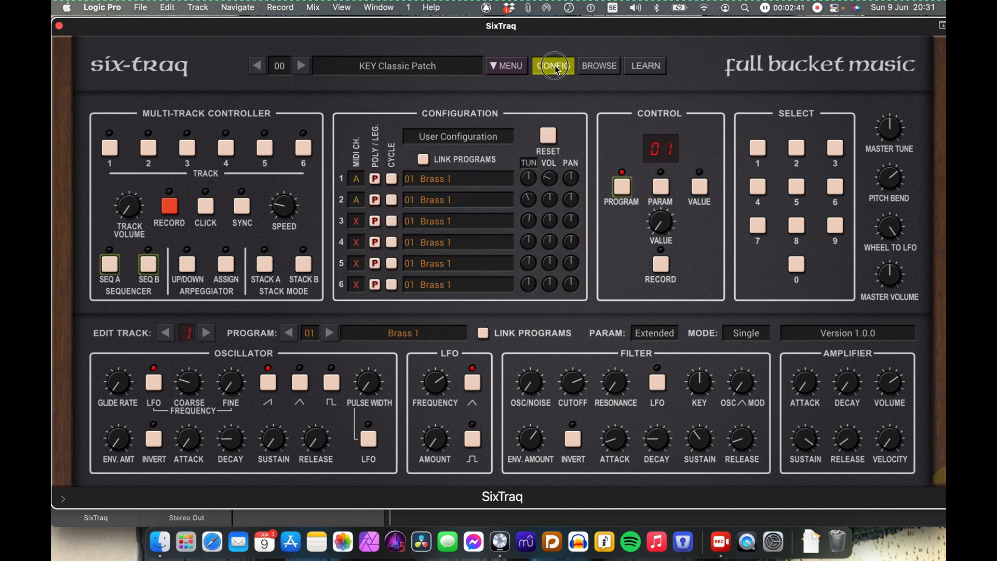
click(508, 67)
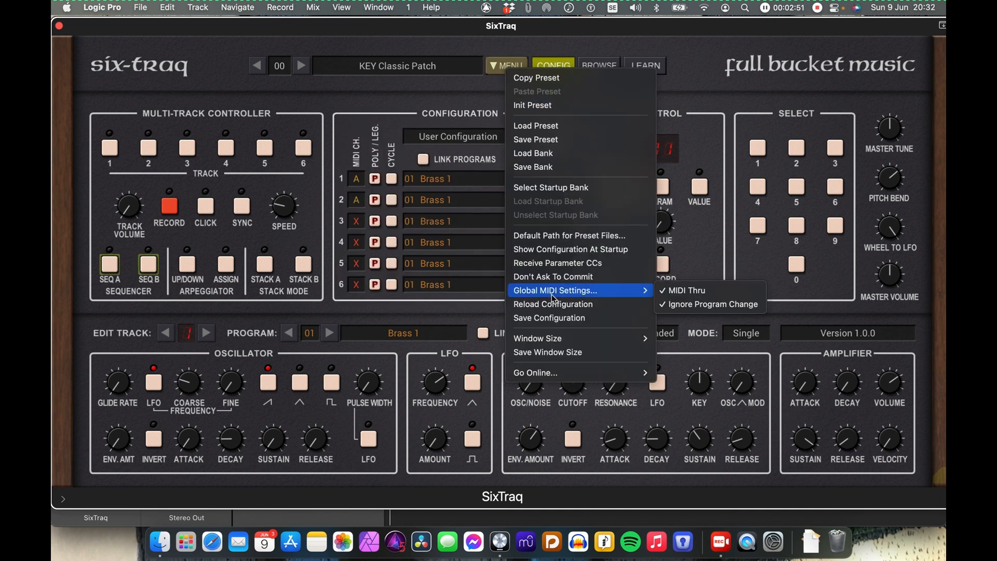
click(545, 105)
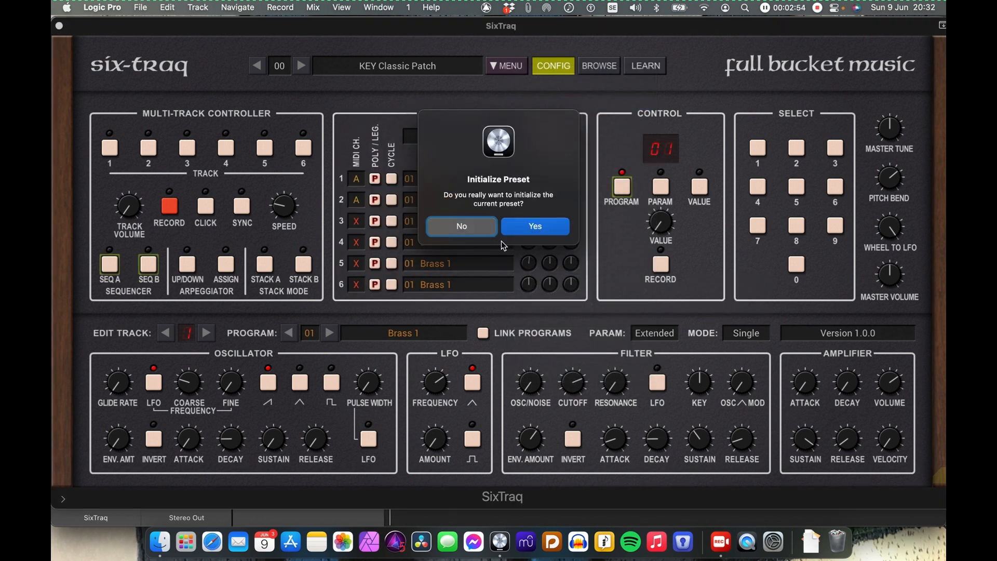
click(532, 226)
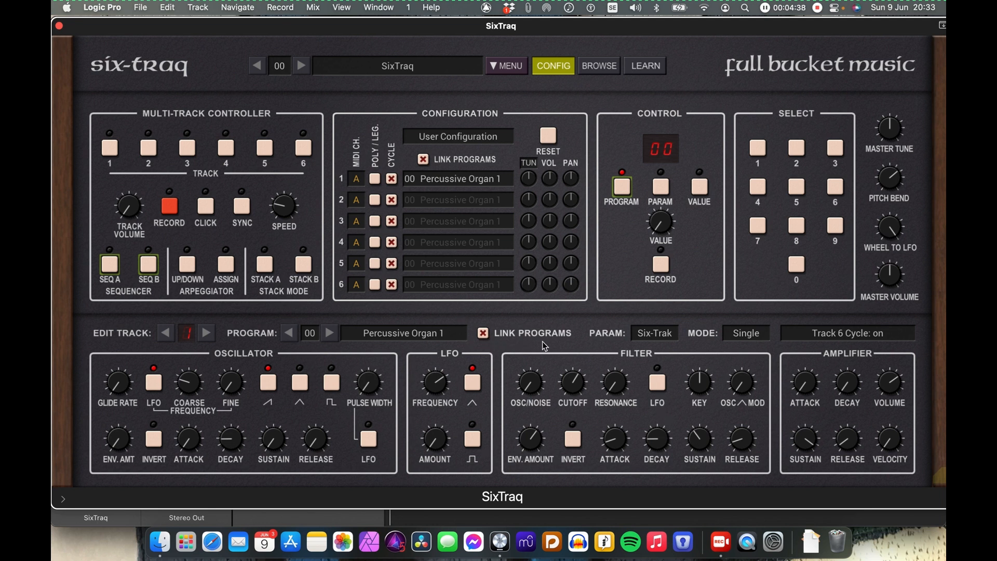
Unlink the track programs and change only track 1 to program 06 Vocalings.
click(485, 335)
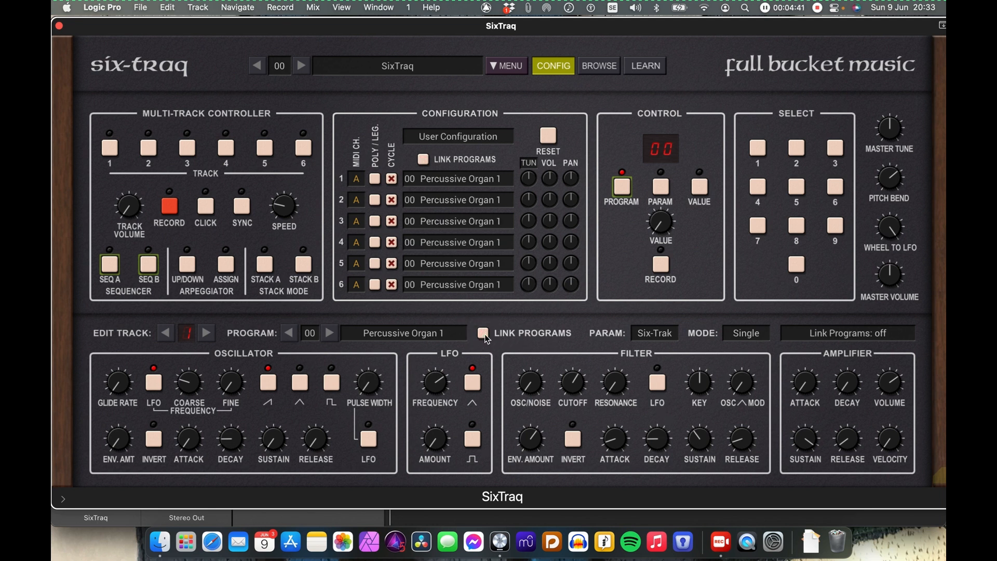
click(330, 333)
click(331, 333)
click(331, 333)
click(331, 333)
click(331, 333)
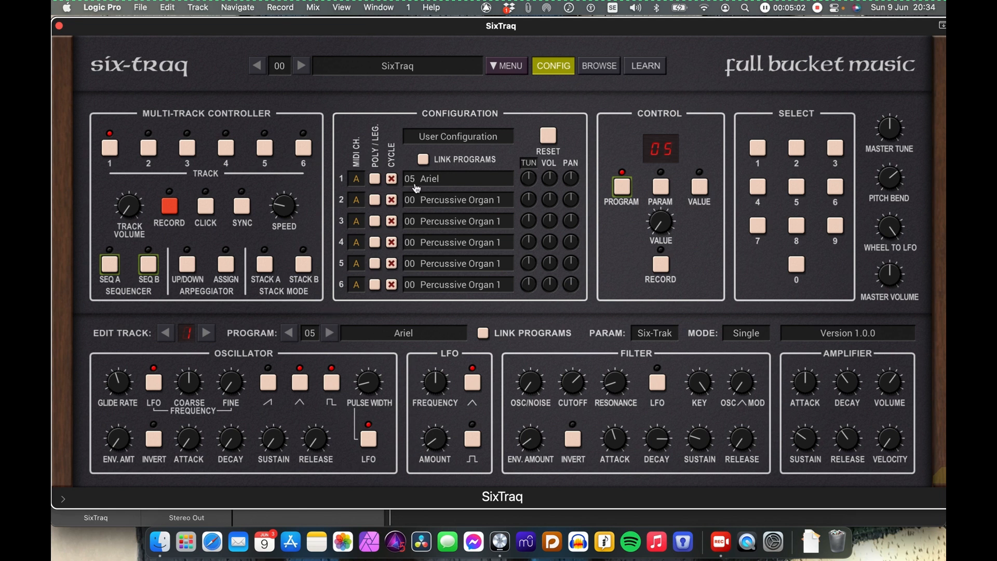
click(330, 333)
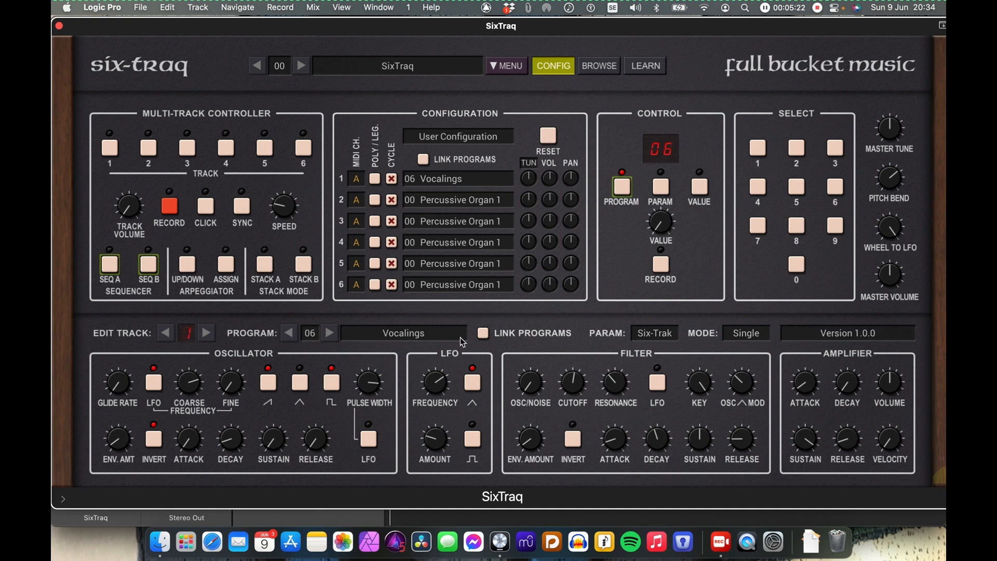
Link the programs again and select program 01 Brass 1 for all tracks.
click(483, 332)
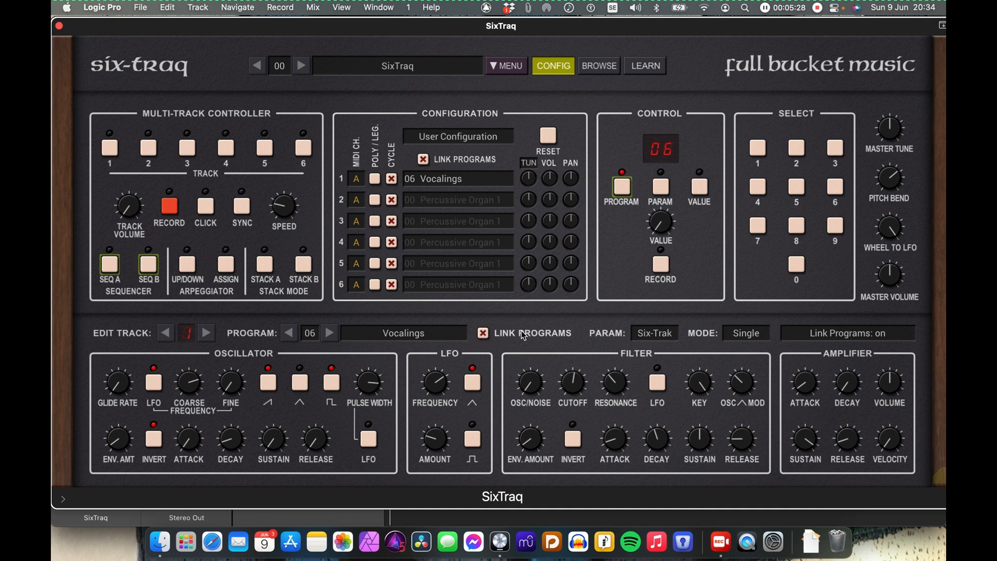
click(291, 336)
click(291, 335)
click(291, 335)
click(290, 333)
click(289, 333)
click(290, 333)
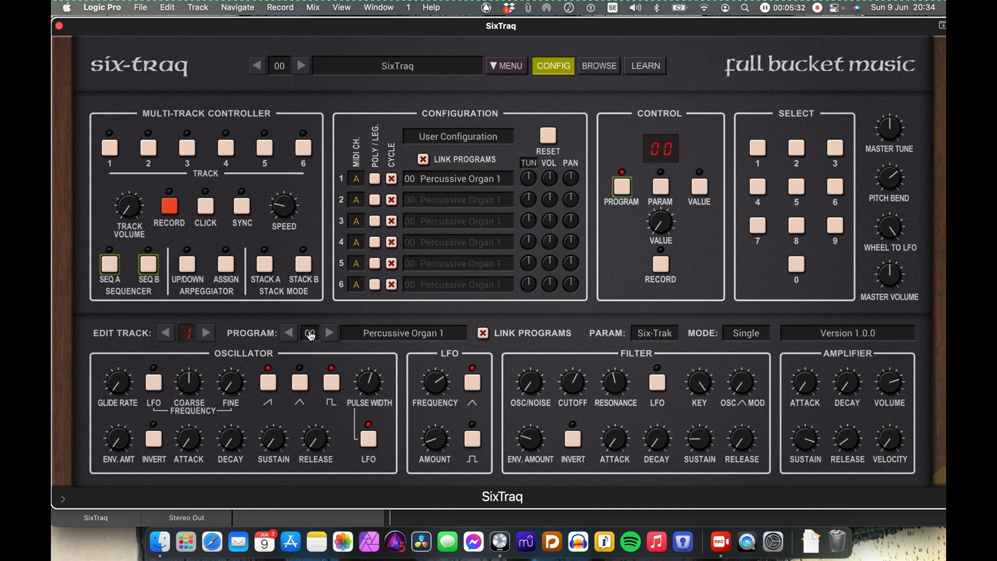
click(330, 333)
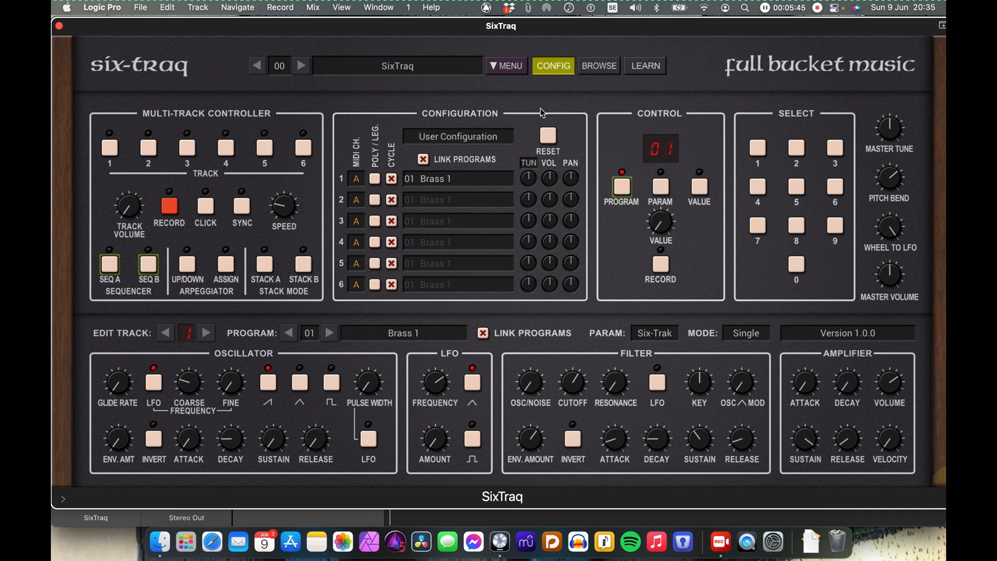
Reload the configuration from the sixtraq.ini file.
click(507, 67)
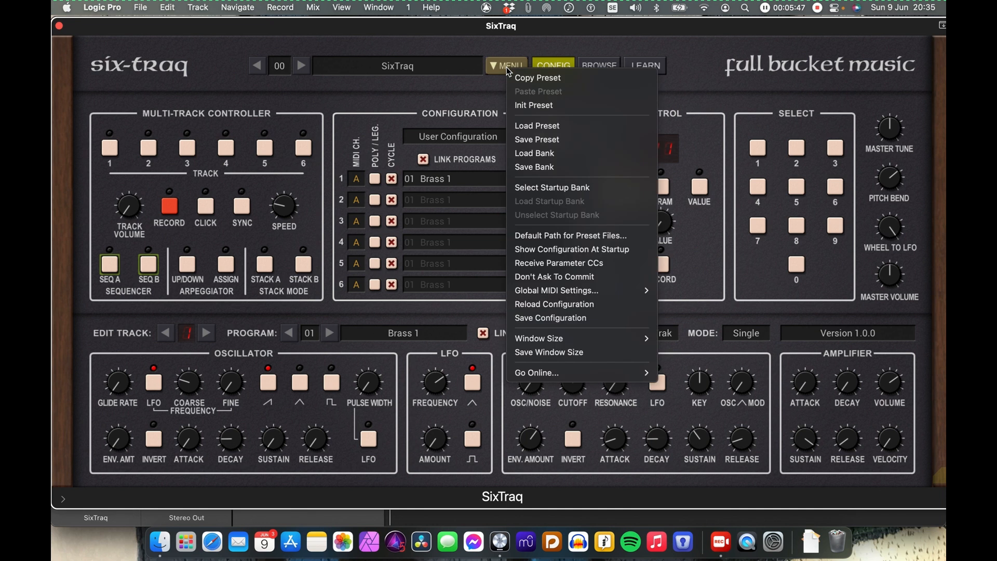
click(583, 306)
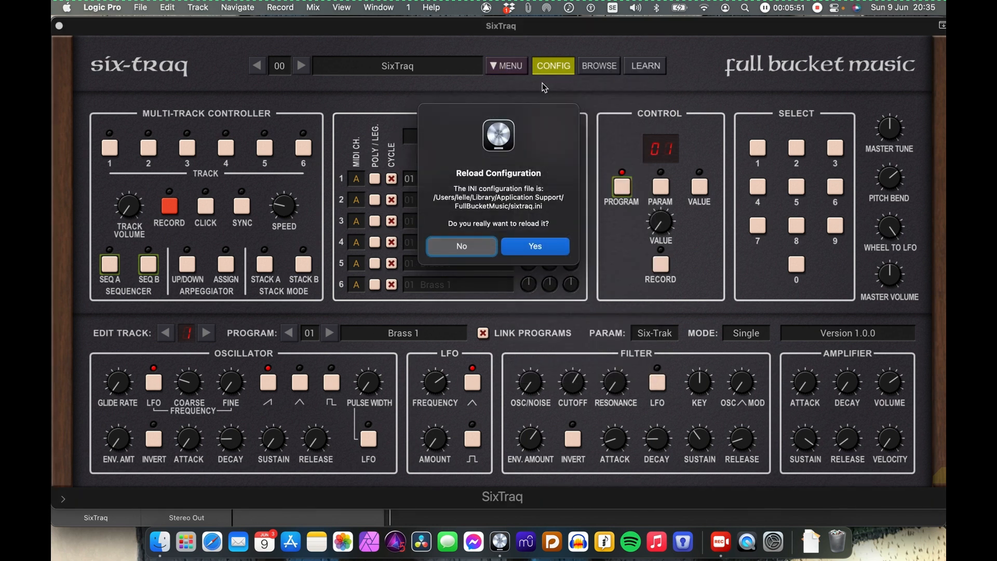
click(540, 242)
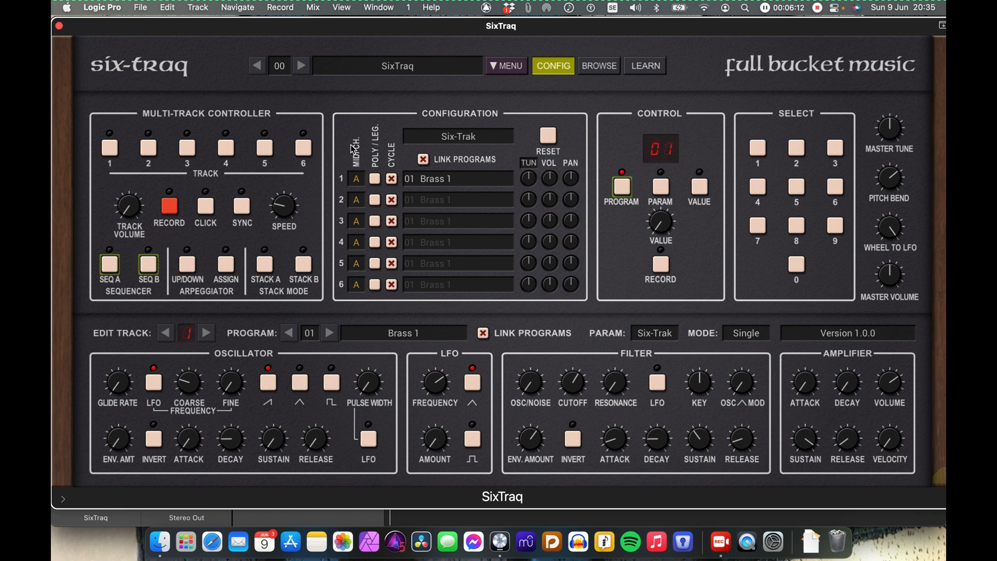
Pan track 2 to about 22:78 and track 3 to the opposite side, and detune tracks 3 and 4, with track 4 at 0.06.
drag(572, 200, 574, 185)
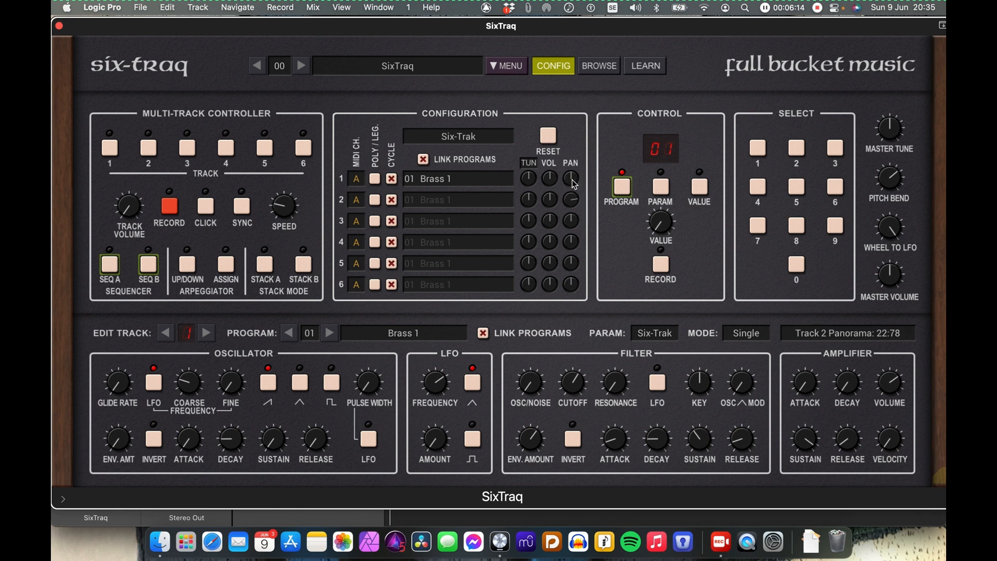
mouse_move(572, 221)
mouse_down()
mouse_move(573, 251)
mouse_move(572, 226)
mouse_up()
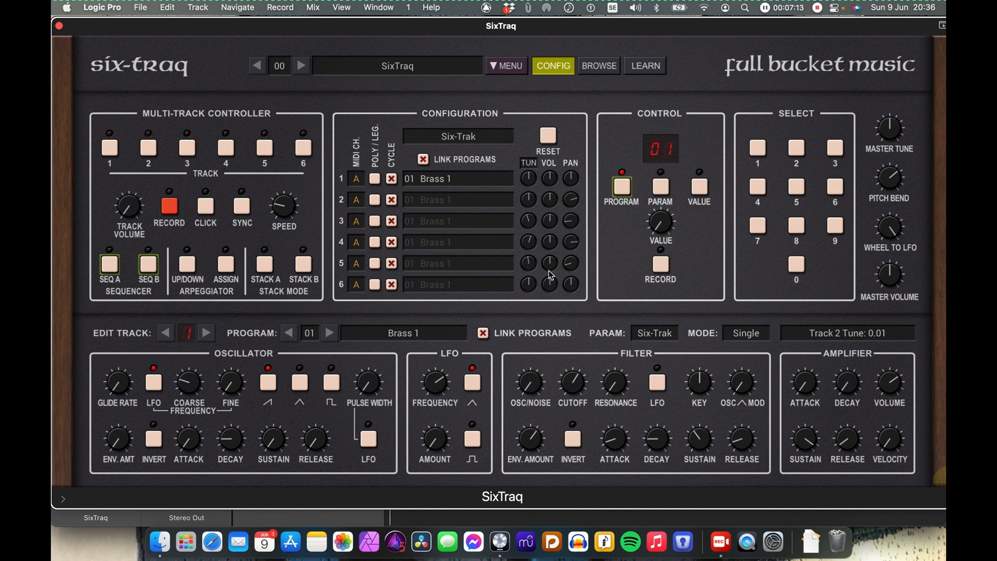
drag(530, 228, 530, 245)
click(530, 243)
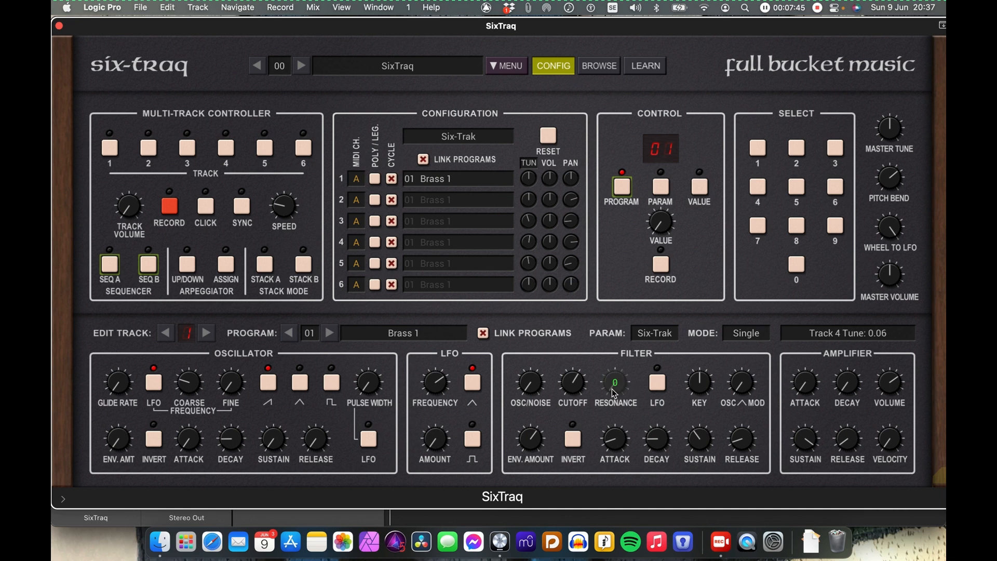
Raise the filter cutoff to about 96, increase the resonance, and set the filter envelope attack to 0.
mouse_move(579, 393)
scroll(579, 393, up, 5)
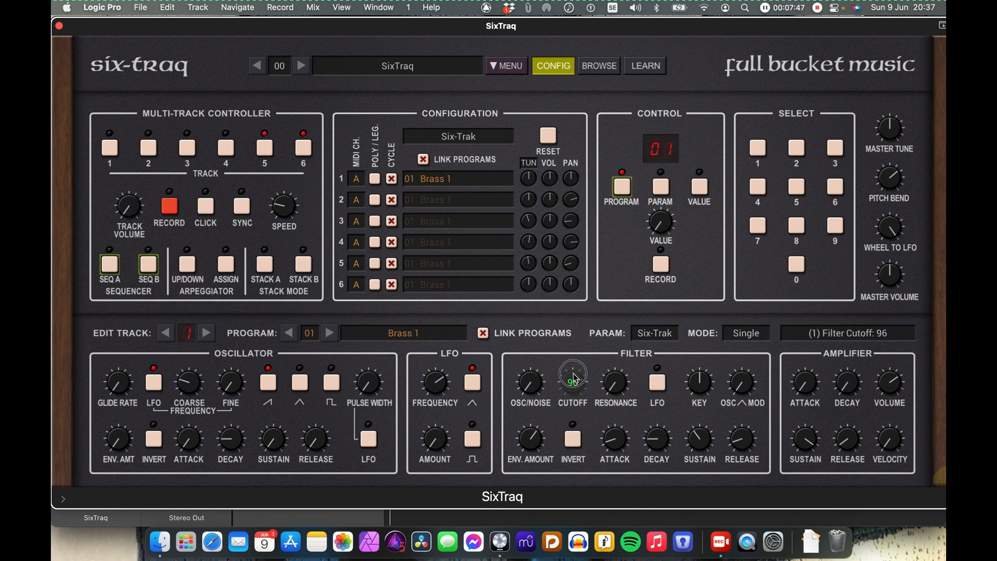
mouse_move(618, 394)
scroll(618, 395, up, 5)
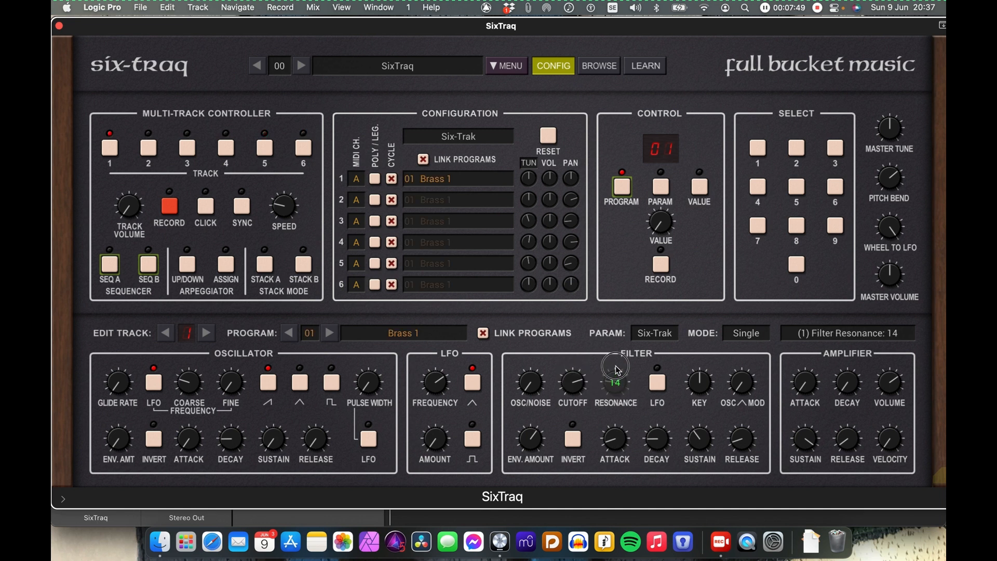
mouse_move(614, 452)
scroll(614, 452, down, 1)
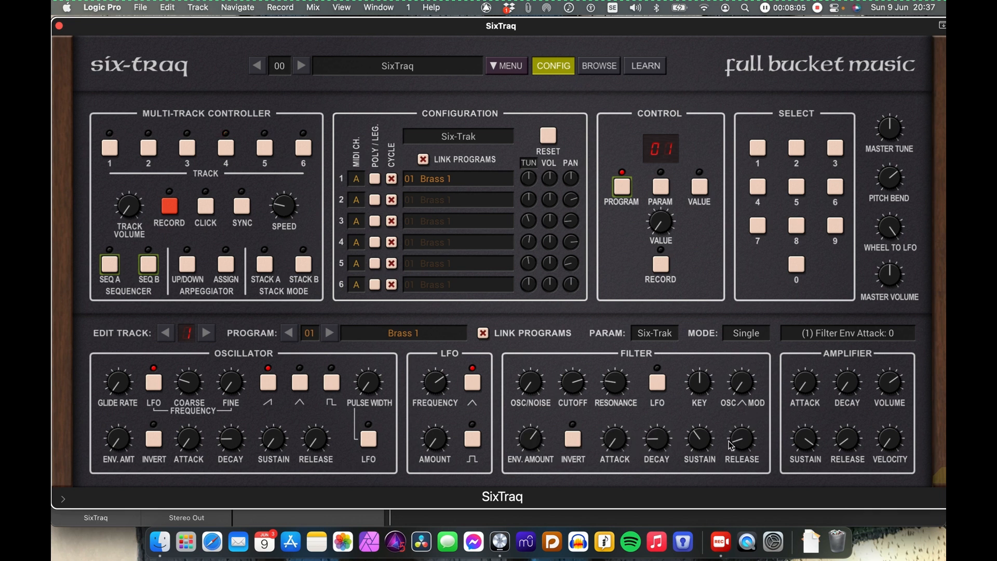
Try an amplifier velocity of about 154 and reset it to 0.
mouse_move(891, 450)
drag(891, 452, 883, 388)
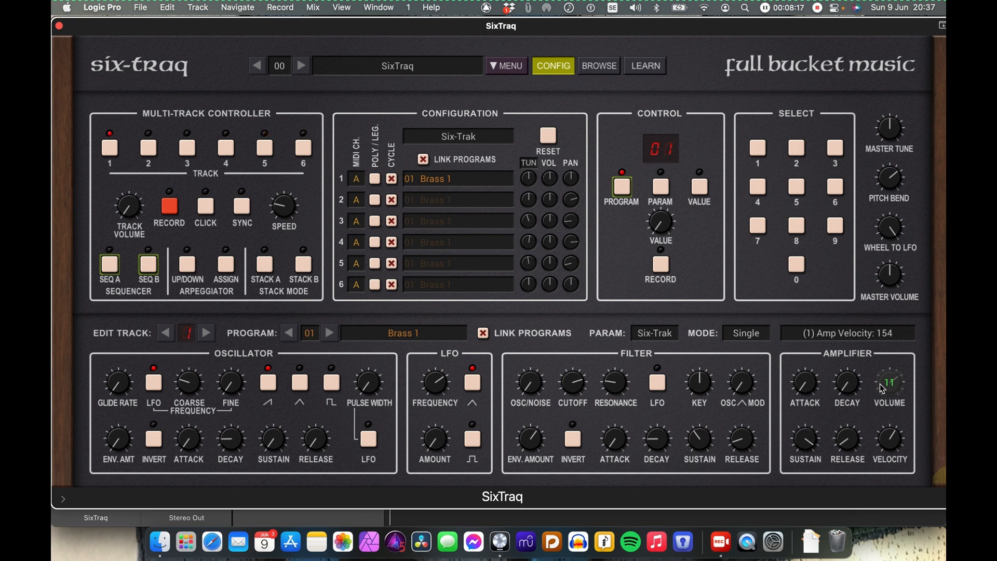
double_click(890, 439)
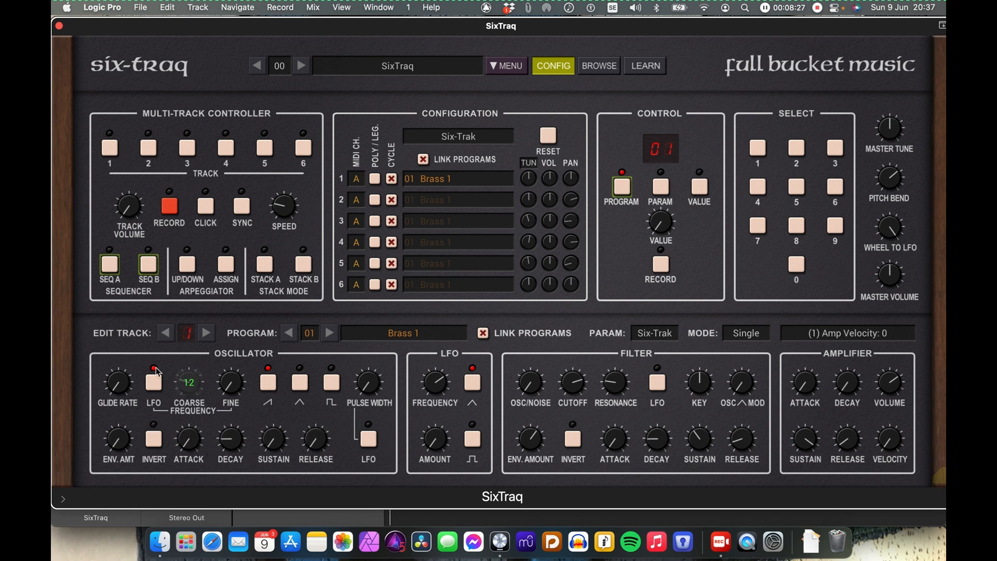
Raise the oscillator envelope amount, set the envelope decay to about 3, and invert the envelope.
drag(116, 448, 113, 415)
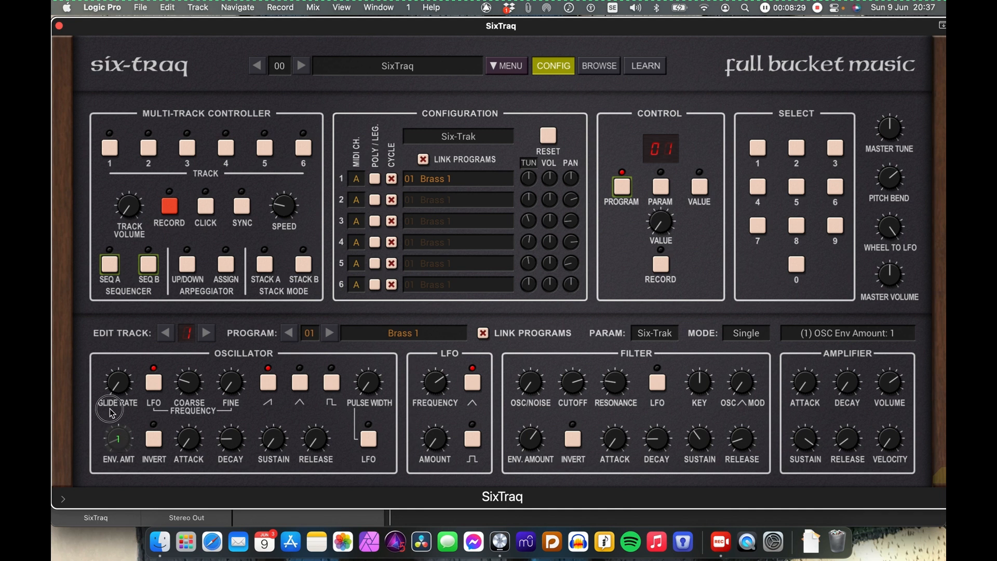
click(233, 443)
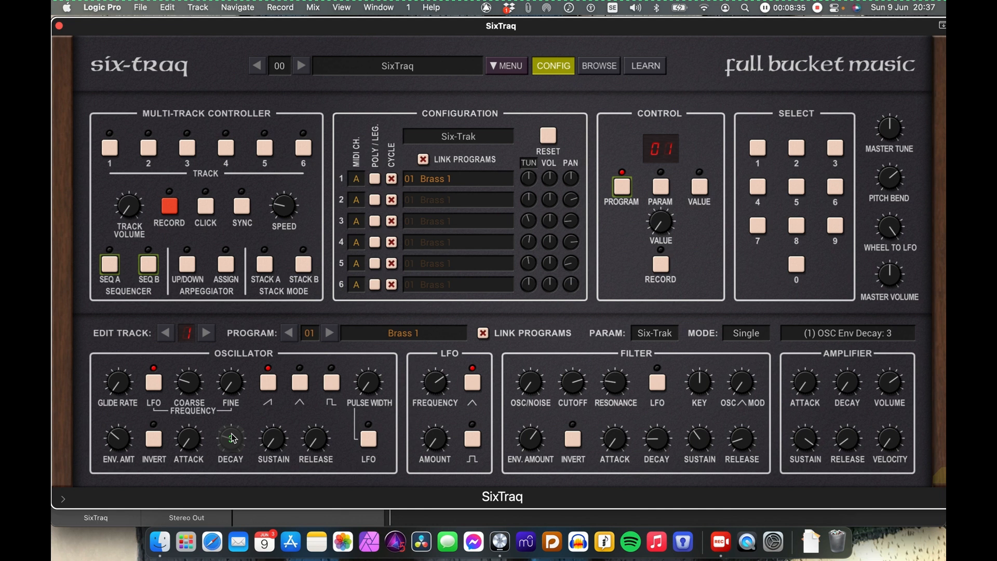
click(159, 441)
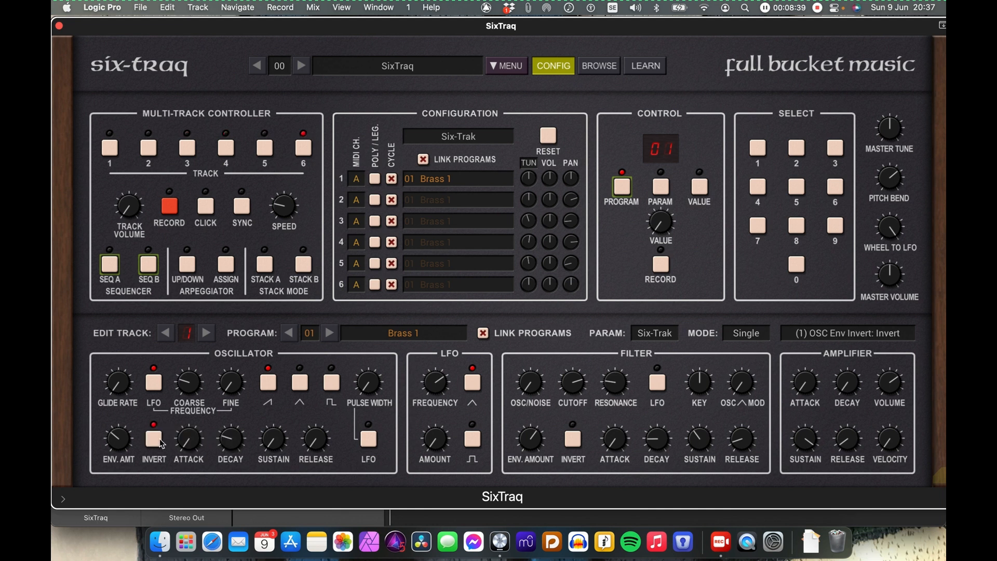
click(160, 441)
click(160, 440)
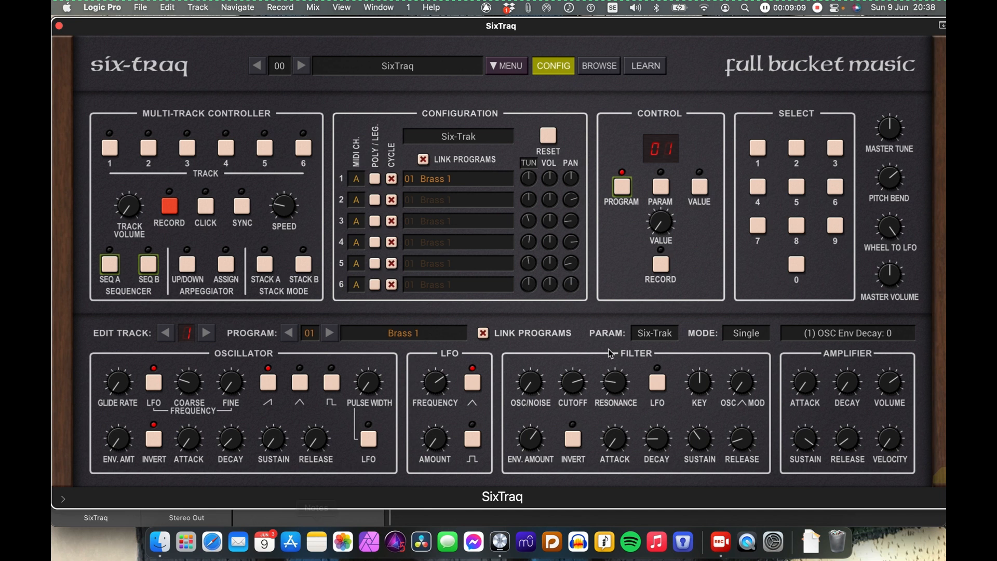
Unlink the programs and set the LFO frequency of track 2 to 7.
click(483, 334)
mouse_move(190, 394)
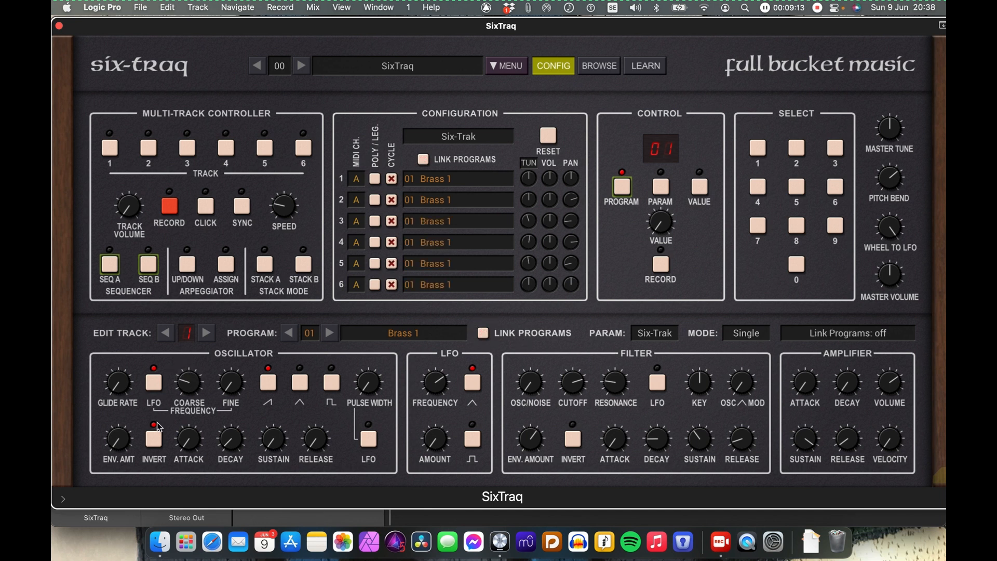
mouse_move(440, 387)
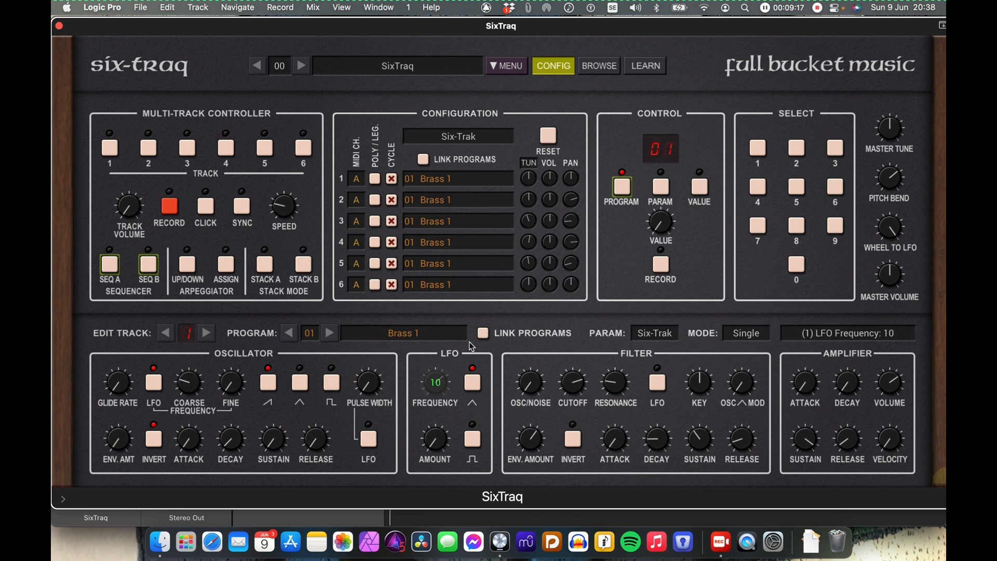
click(206, 333)
mouse_move(437, 387)
drag(437, 387, 435, 410)
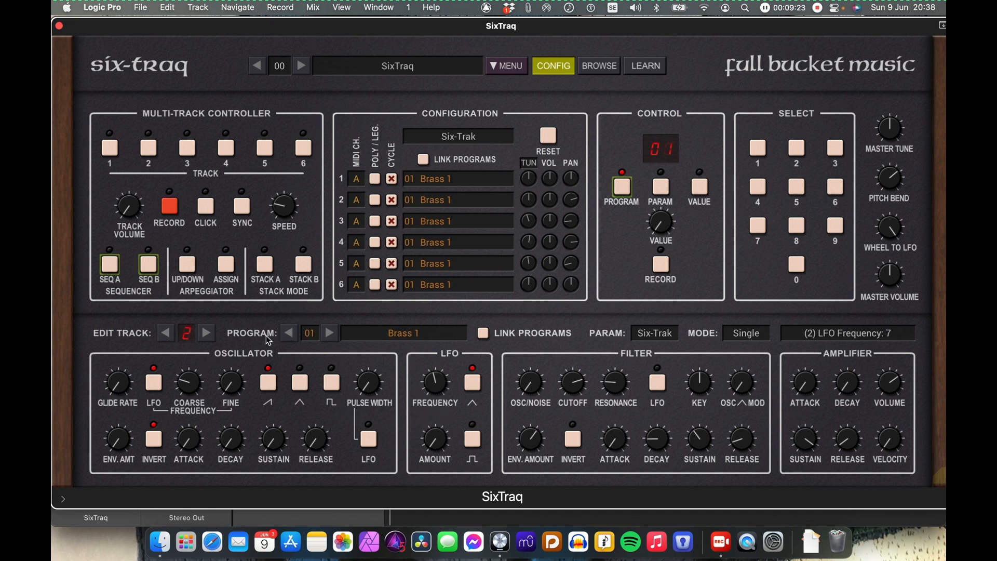
Set the LFO frequency of track 3 to about 13 and that of track 4 to 14.
click(206, 336)
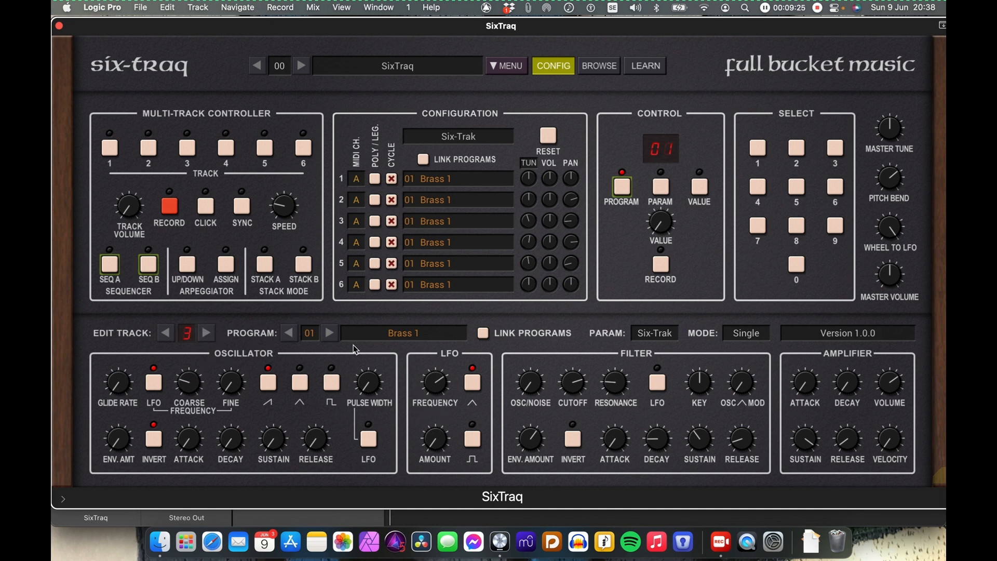
mouse_move(438, 376)
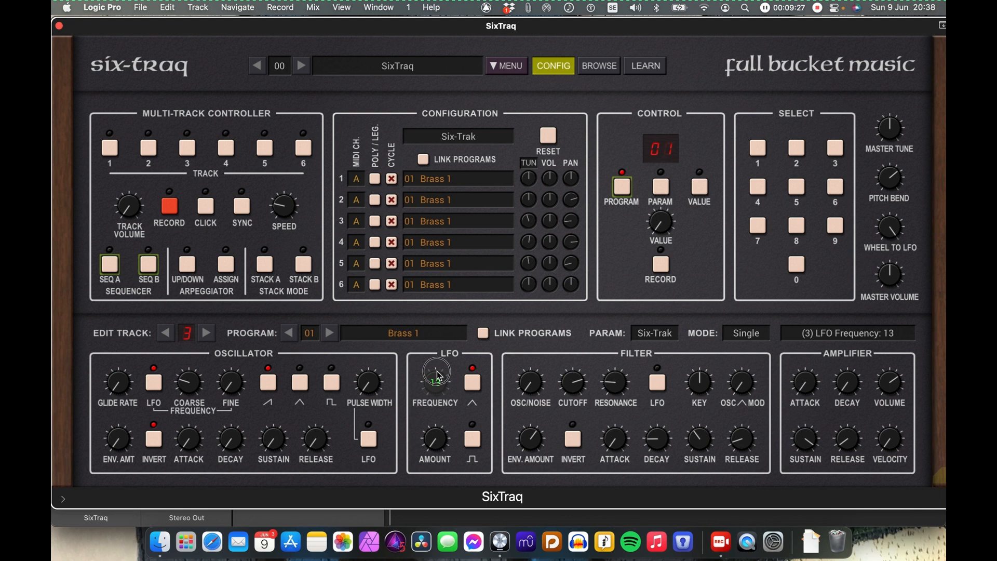
click(206, 333)
mouse_move(439, 380)
scroll(439, 381, up, 2)
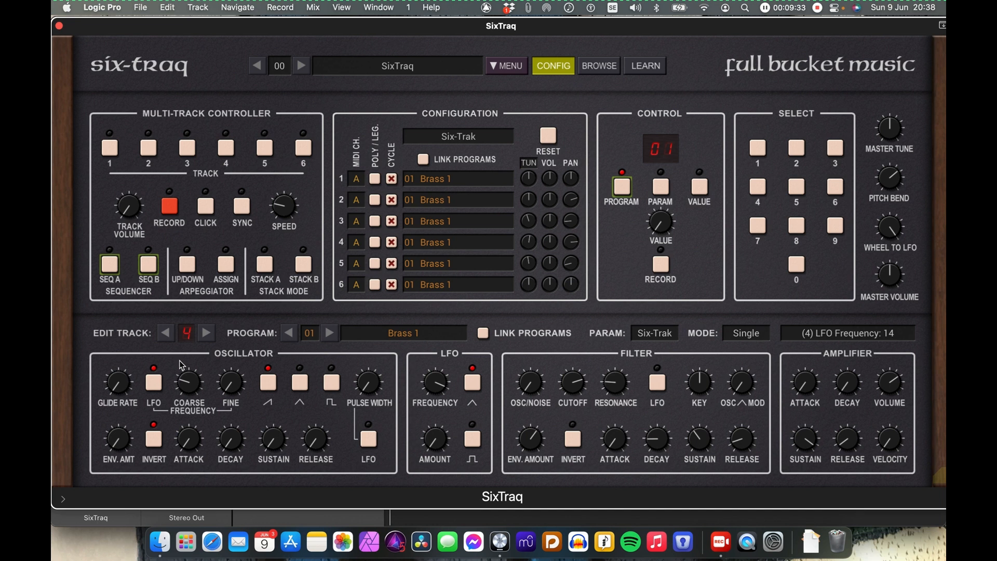
Adjust the LFO frequency of track 5, set track 6's to 6, and link the programs again.
click(203, 333)
scroll(441, 387, down, 7)
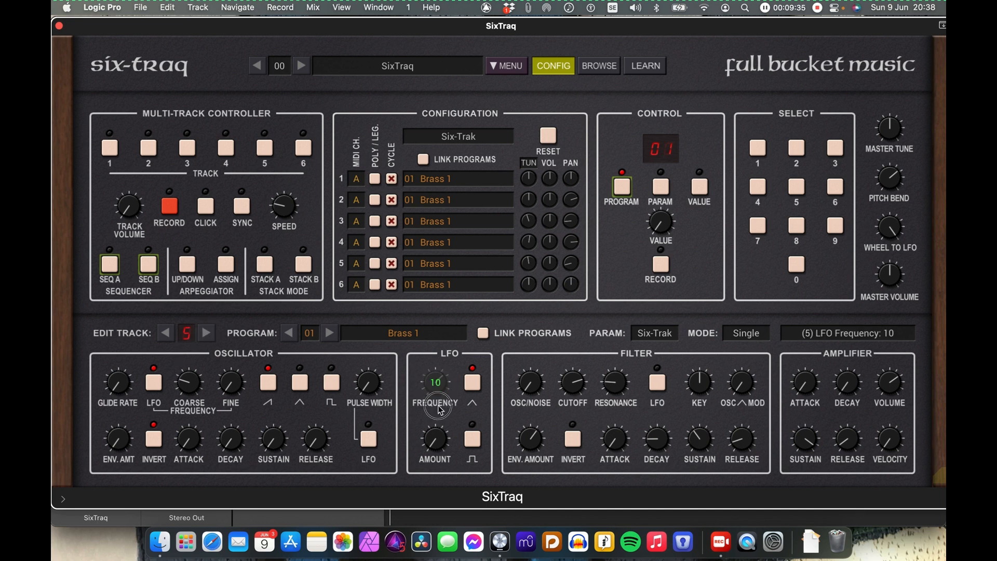
click(206, 334)
scroll(436, 406, down, 3)
scroll(435, 414, down, 2)
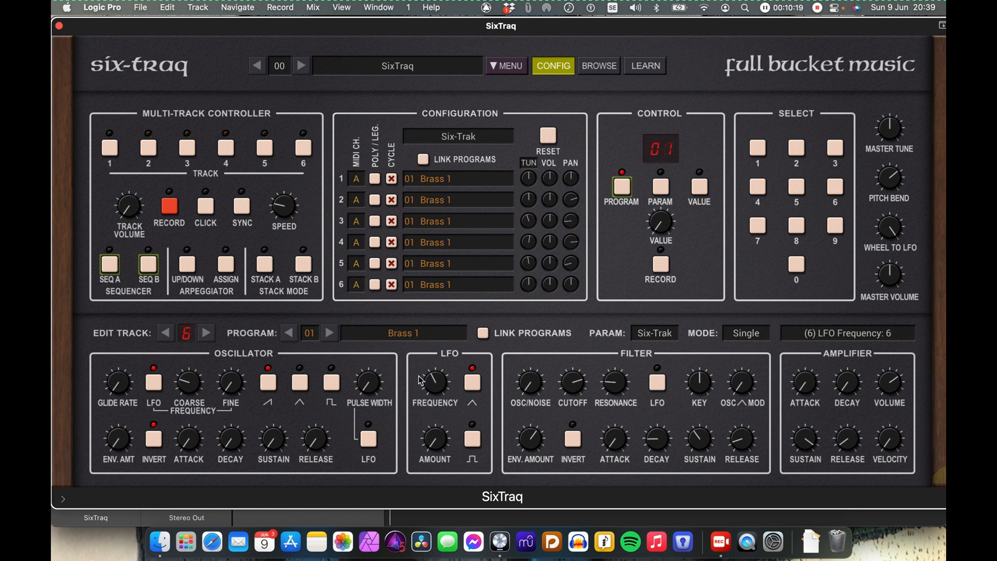
click(484, 335)
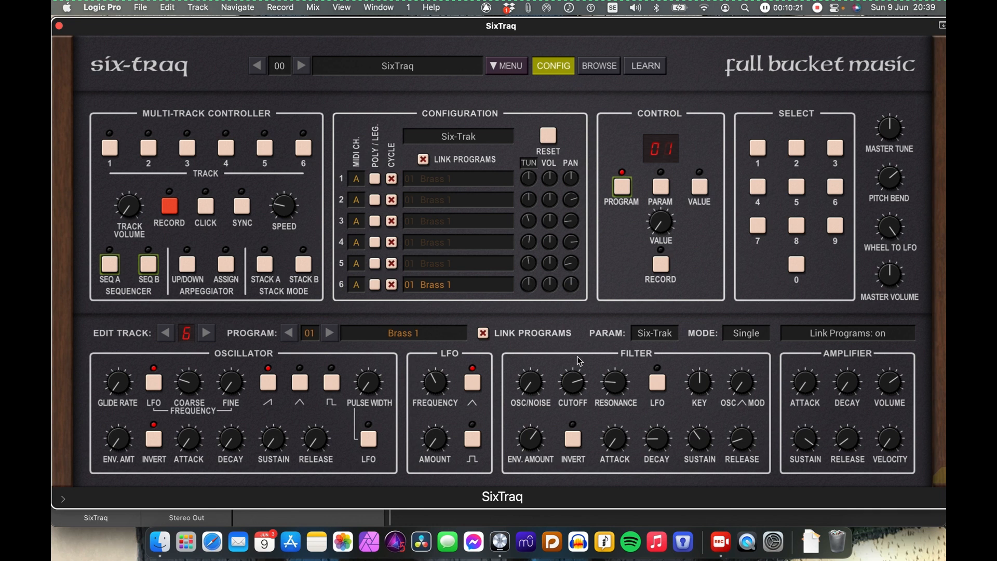
Return to editing track 1 and set its LFO frequency to 9.
click(165, 339)
click(164, 339)
click(165, 339)
click(165, 339)
click(164, 339)
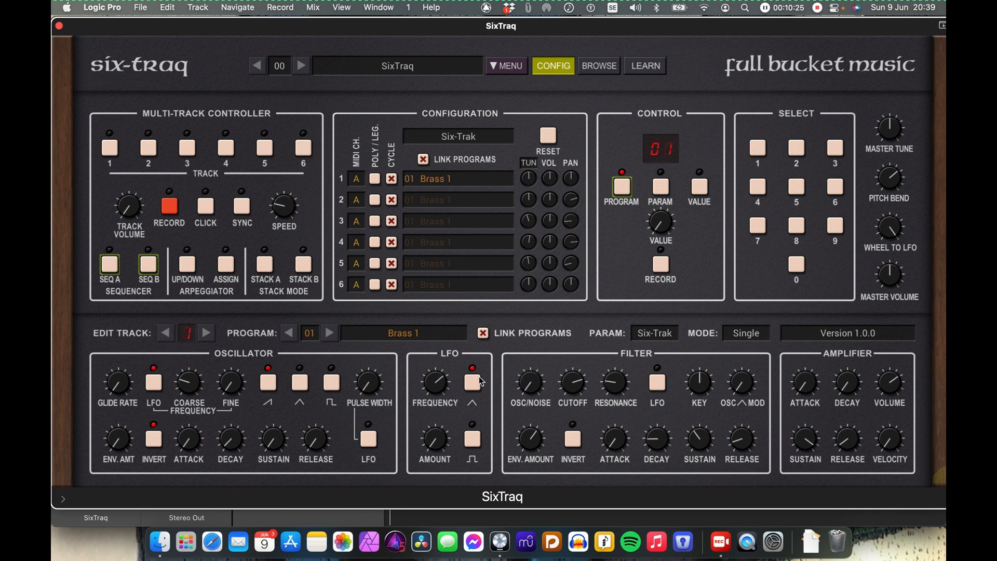
click(434, 395)
scroll(435, 395, down, 1)
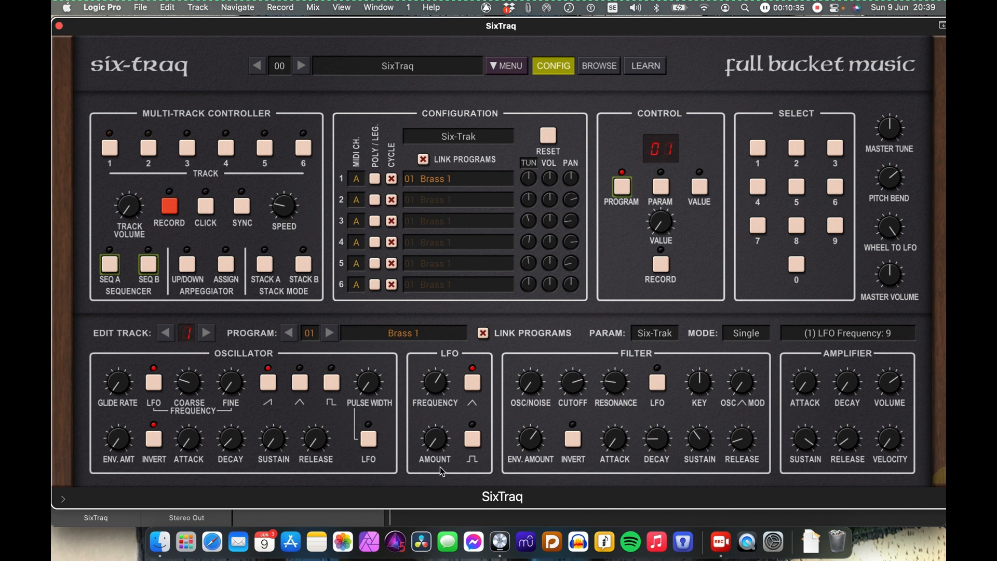
Add the pulse waveform with a higher, LFO-modulated pulse width, and turn off the LFO modulation of the oscillator frequency.
click(371, 443)
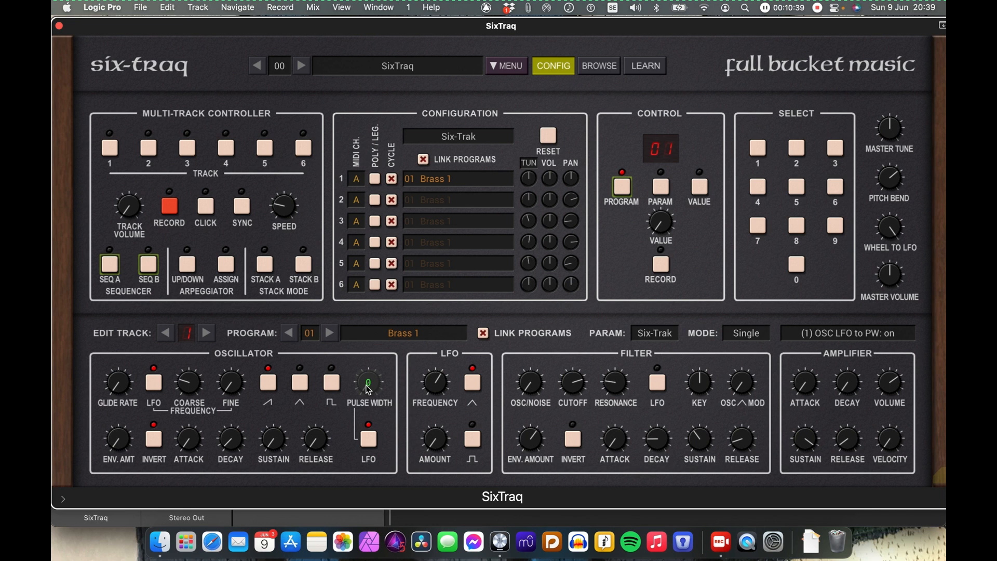
click(332, 385)
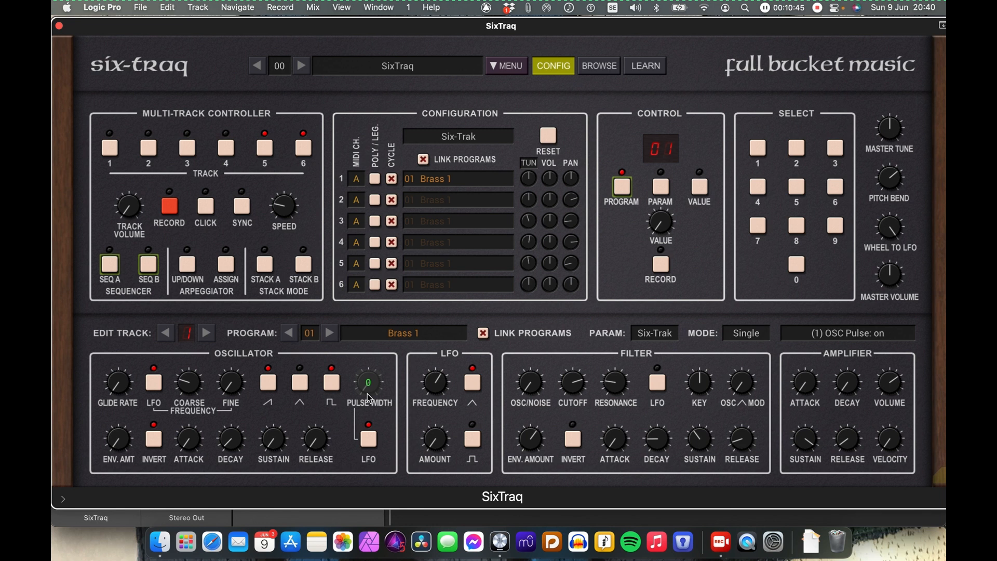
drag(368, 383, 367, 365)
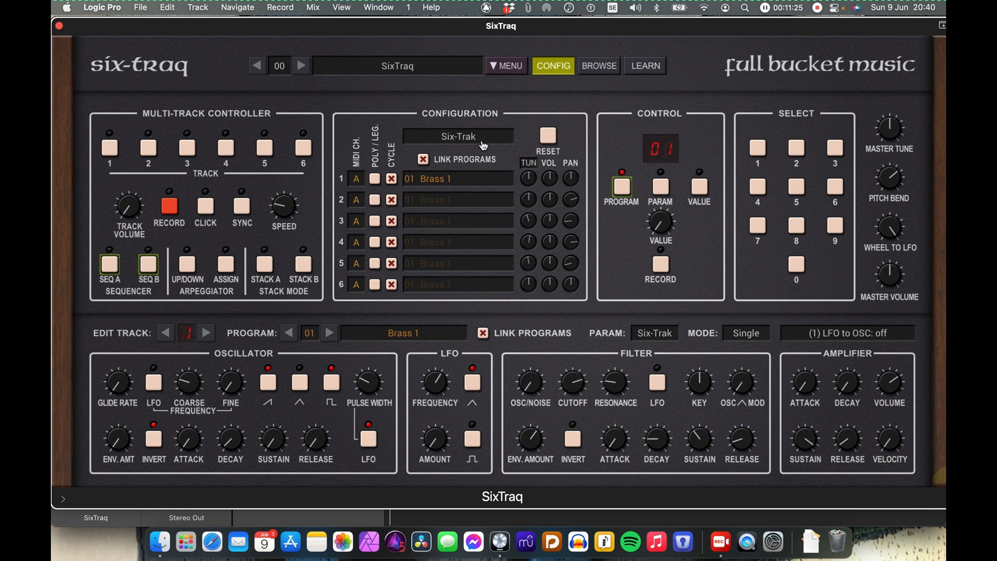
Apply the Double Poly configuration to the tracks.
click(483, 141)
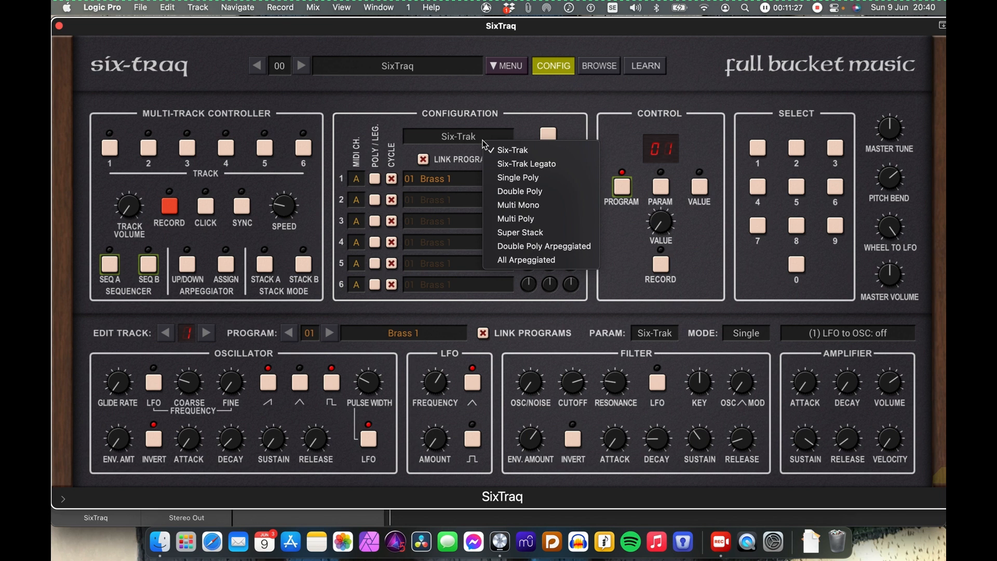
click(465, 141)
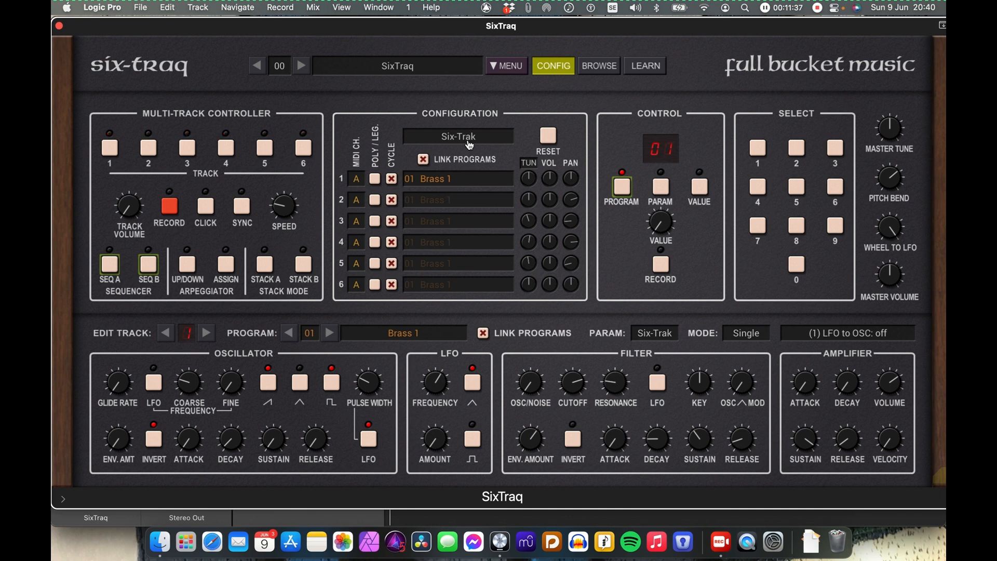
click(470, 140)
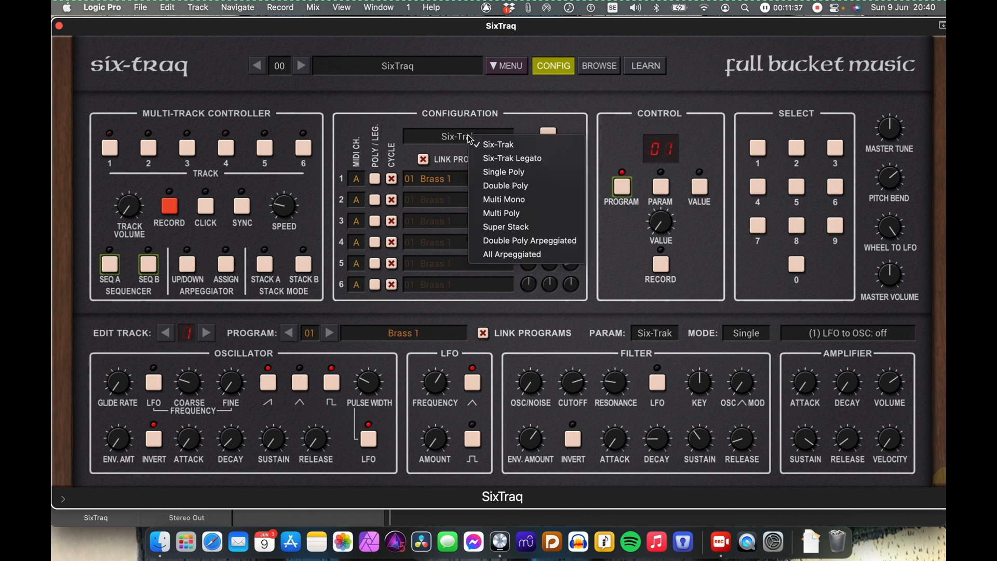
click(504, 185)
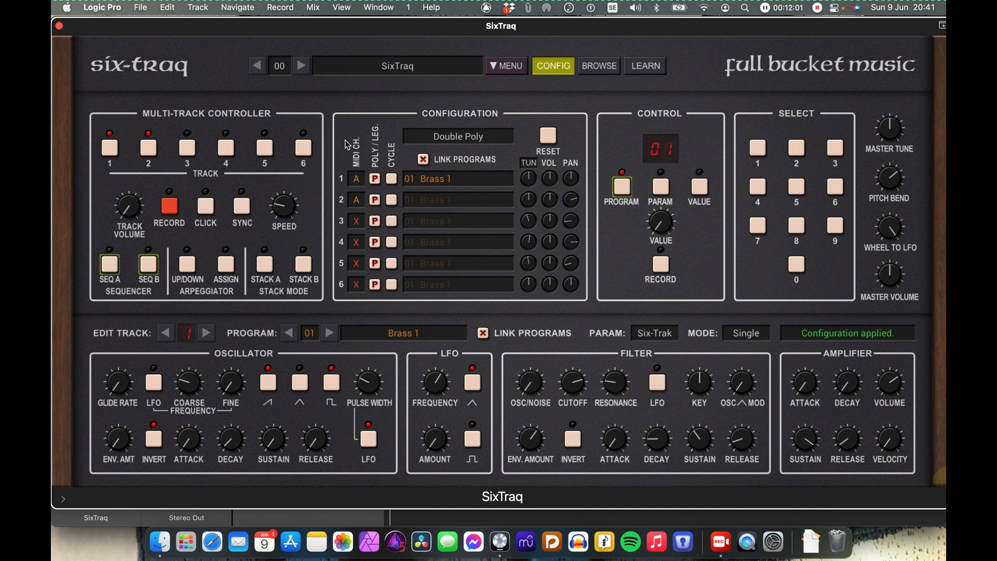
Center the track panning, set track 2's tuning to -0.14, and set the oscillator's coarse frequency to 24.
drag(363, 32, 487, 32)
double_click(487, 33)
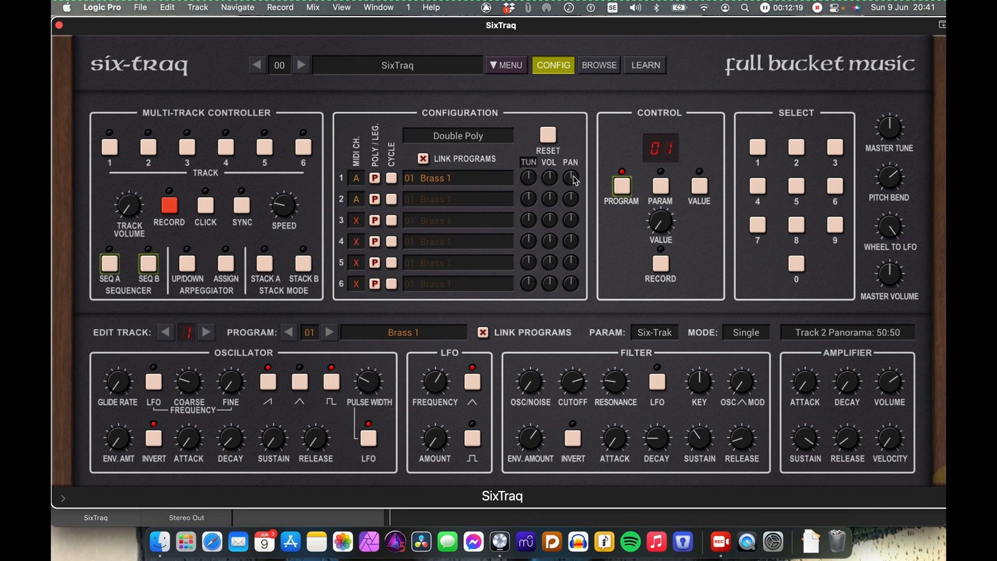
drag(529, 202, 529, 207)
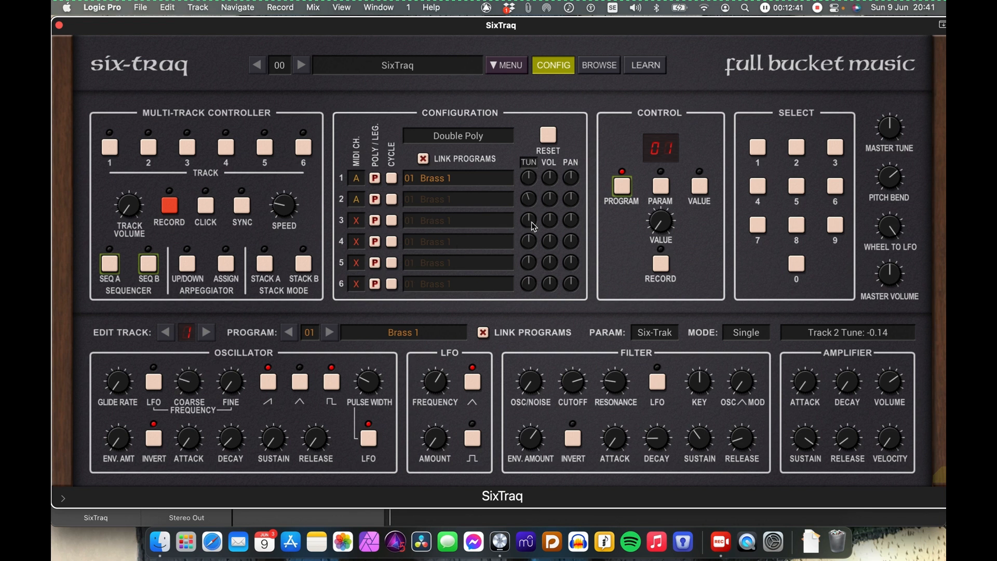
double_click(188, 382)
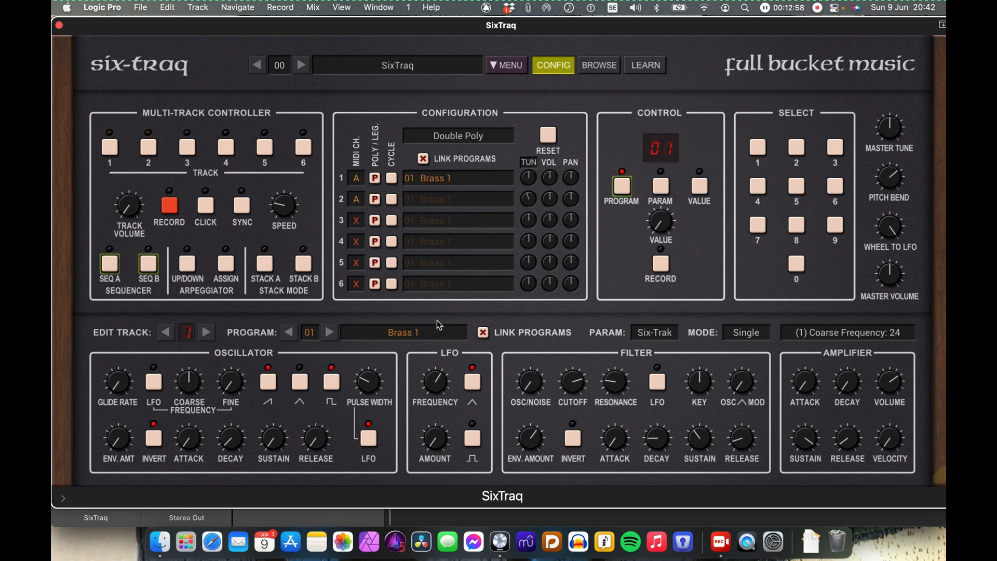
Lower the filter cutoff to about 75 and raise the filter envelope's amount and decay.
drag(574, 384, 579, 406)
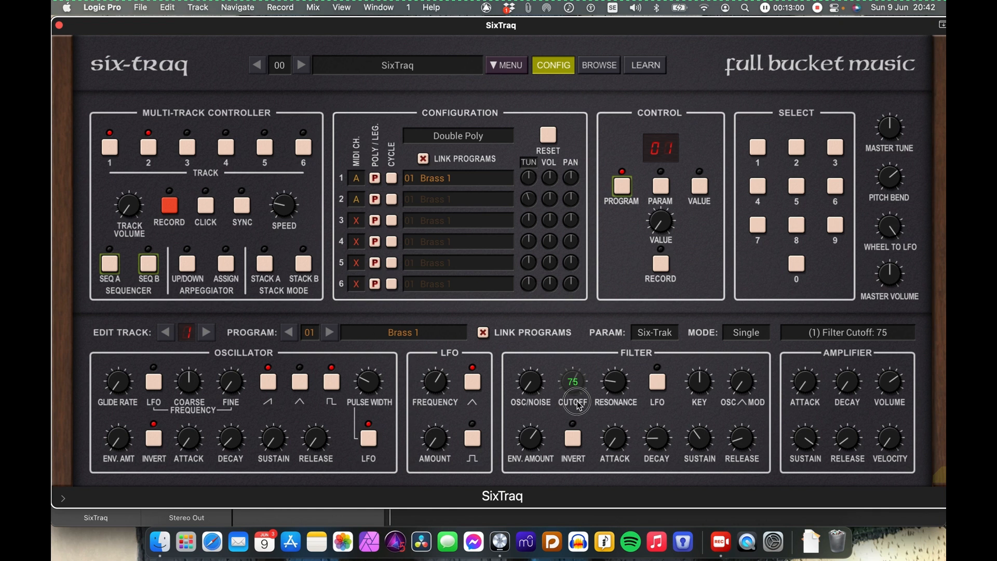
mouse_move(535, 438)
mouse_move(535, 438)
mouse_down()
mouse_move(536, 409)
mouse_move(535, 434)
mouse_up()
mouse_move(657, 445)
mouse_move(657, 445)
mouse_down()
mouse_move(656, 418)
mouse_move(653, 444)
mouse_up()
click(654, 443)
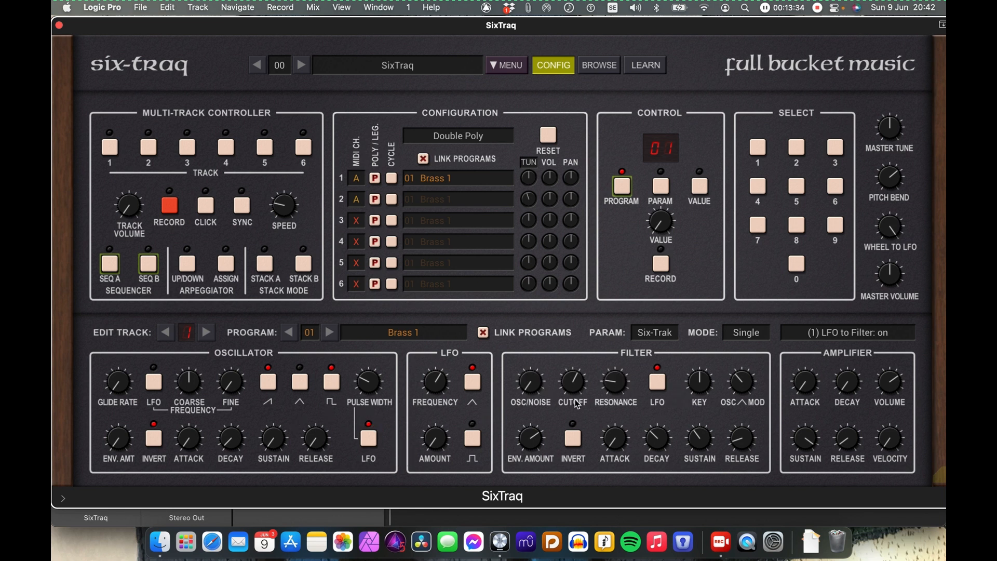
Set the LFO amount to 6 and the filter cutoff to 50, trying the rectangle LFO shape before returning to triangle.
mouse_move(438, 446)
drag(438, 446, 438, 427)
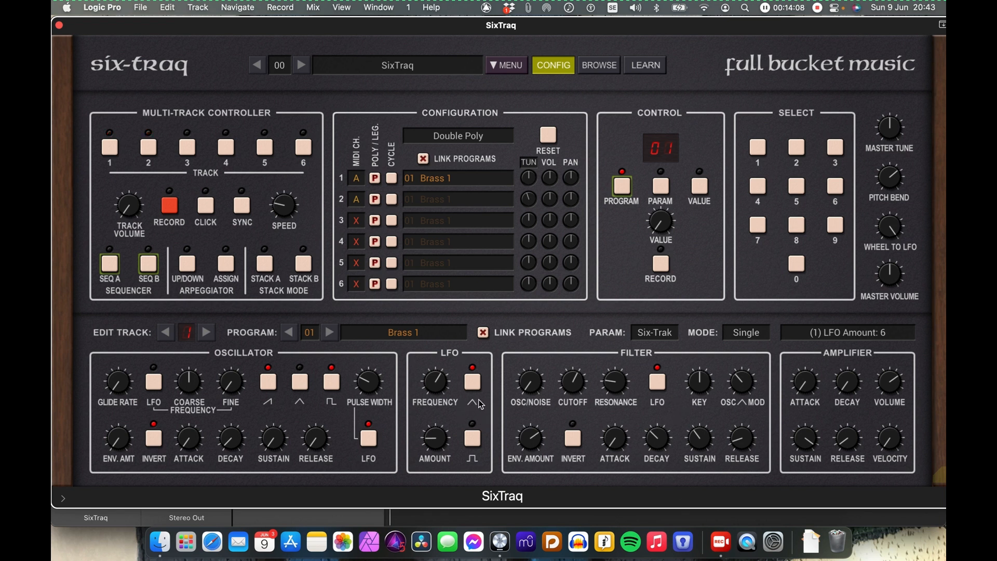
click(474, 441)
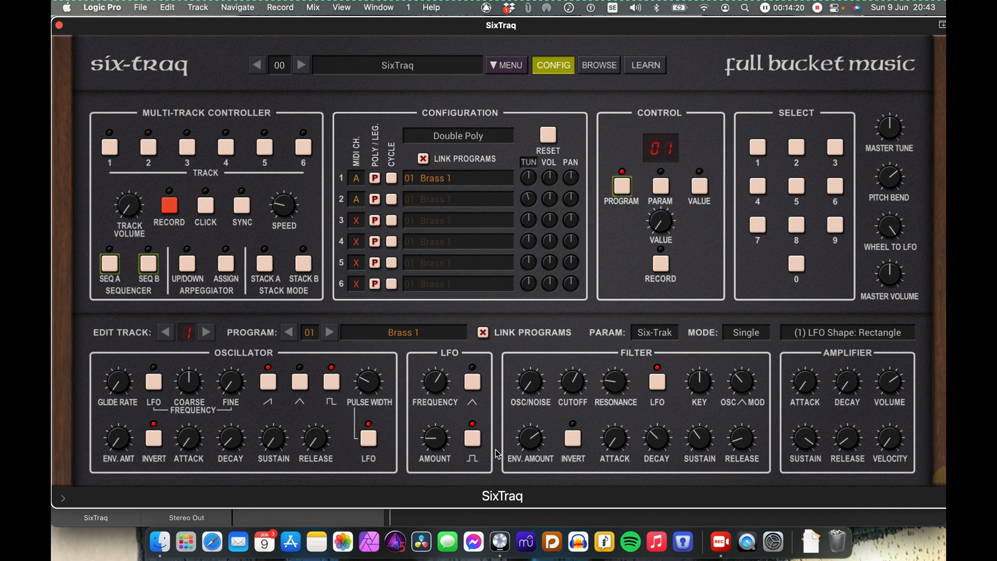
mouse_move(574, 407)
drag(574, 407, 576, 414)
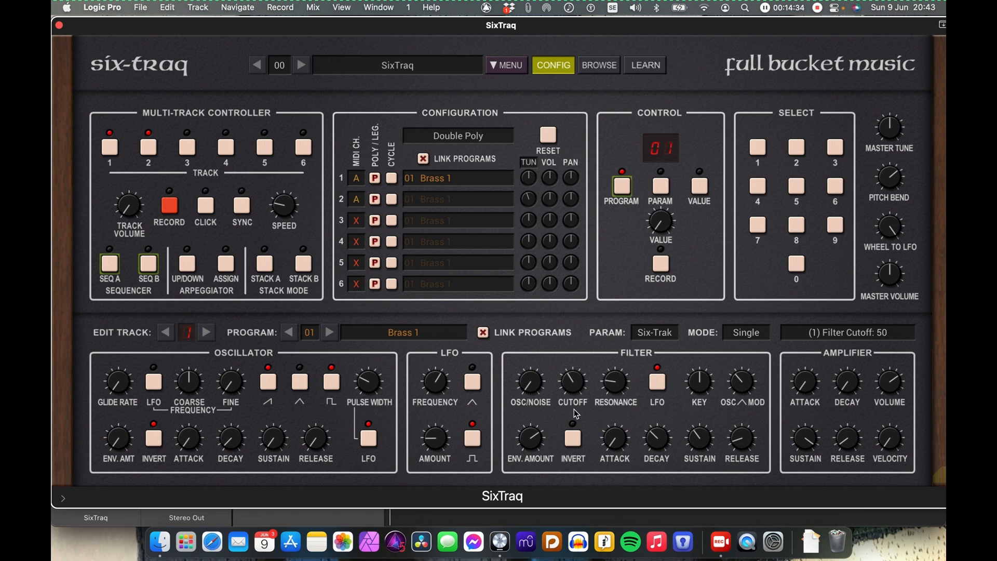
click(474, 388)
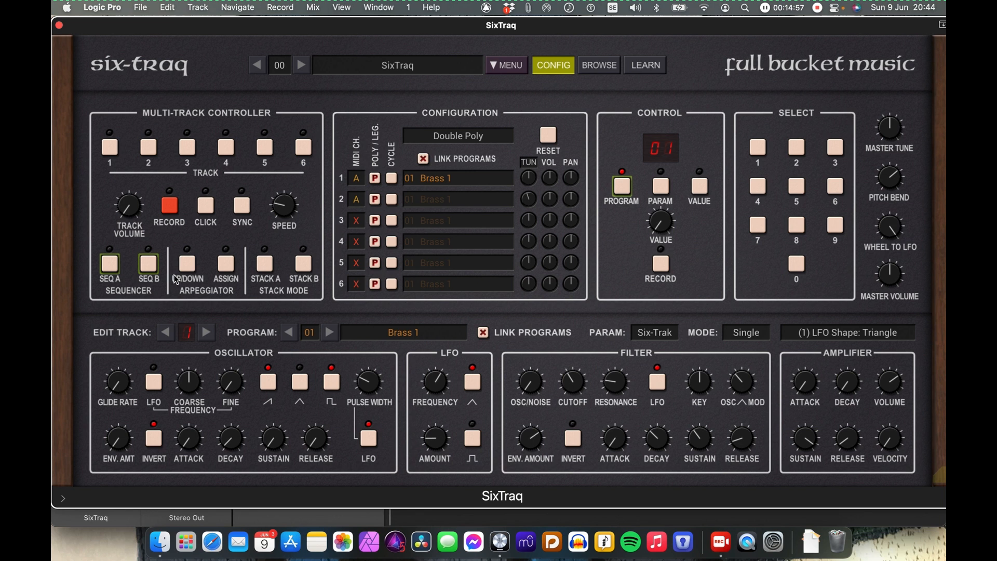
click(284, 206)
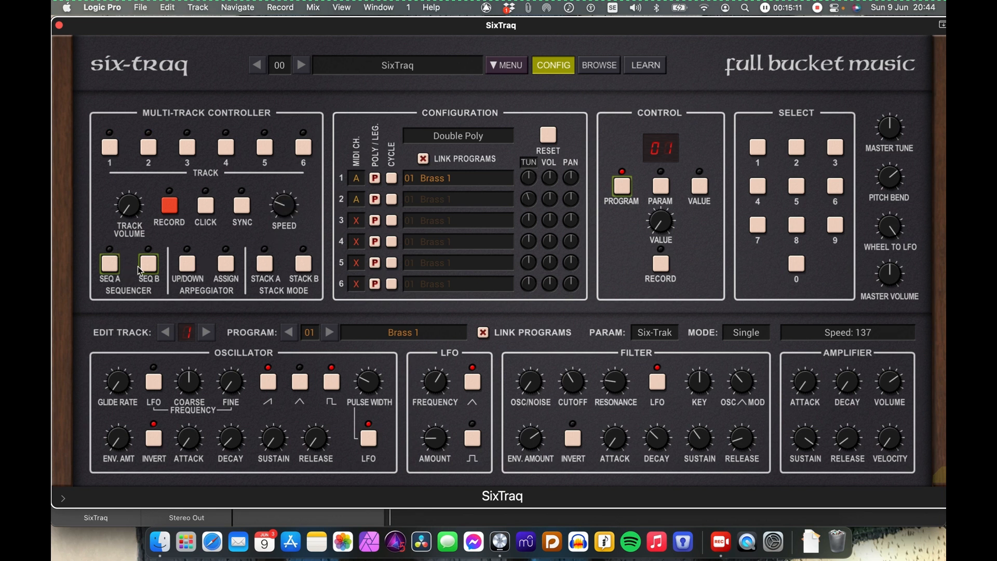
click(175, 213)
click(110, 264)
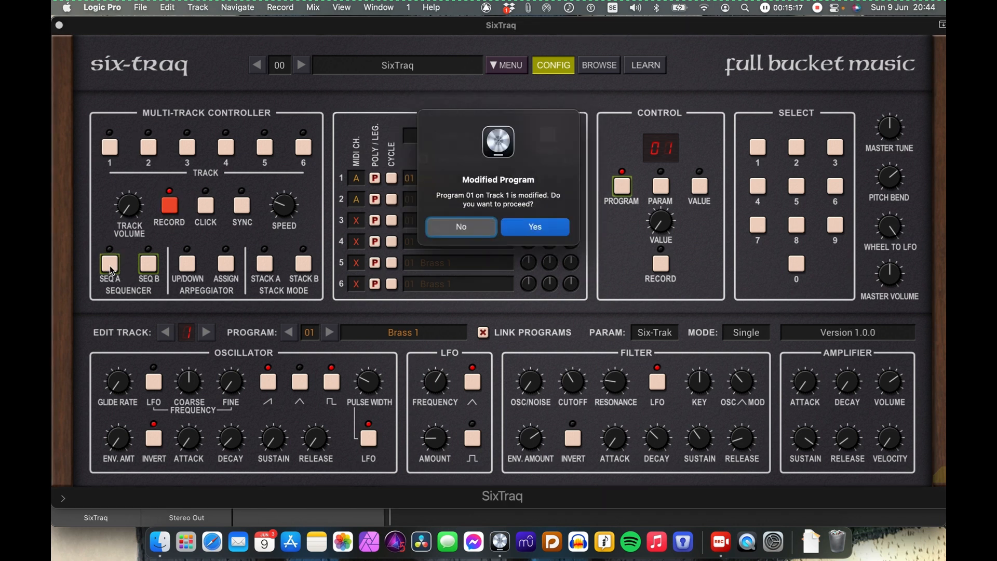
click(462, 228)
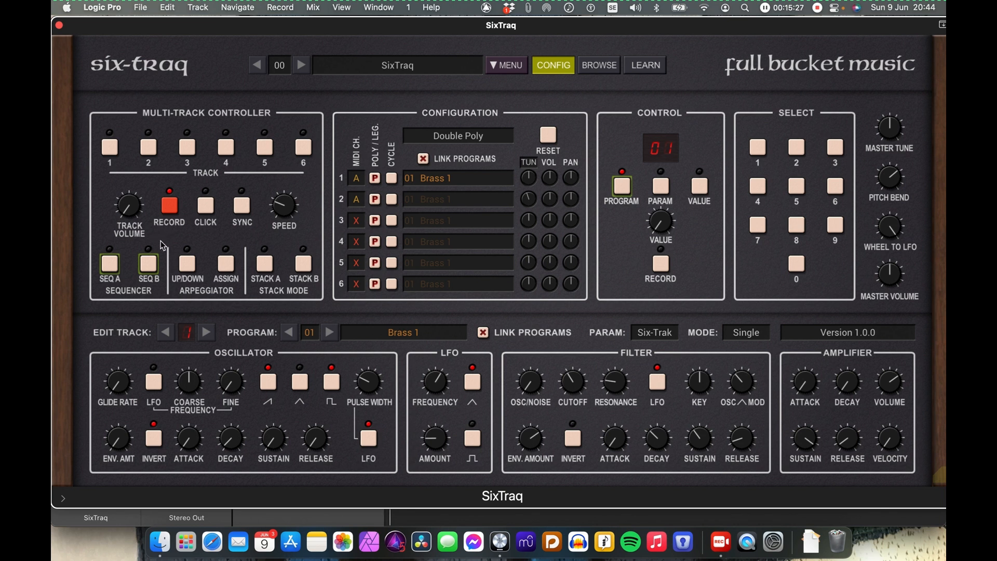
click(177, 206)
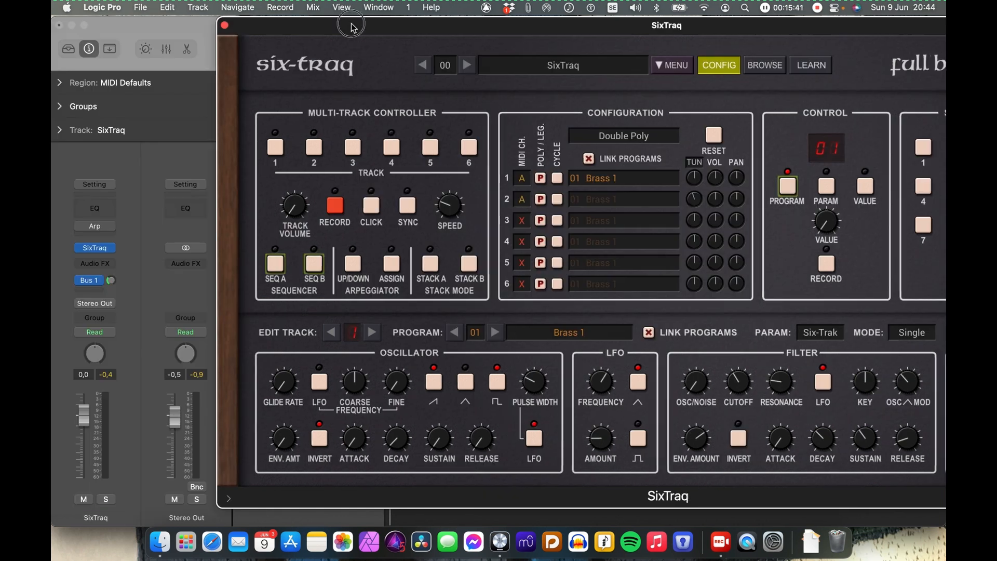
Enable and open the Arpeggiator on the SixTraq channel strip, and audition it with Latch briefly on.
click(130, 244)
click(79, 226)
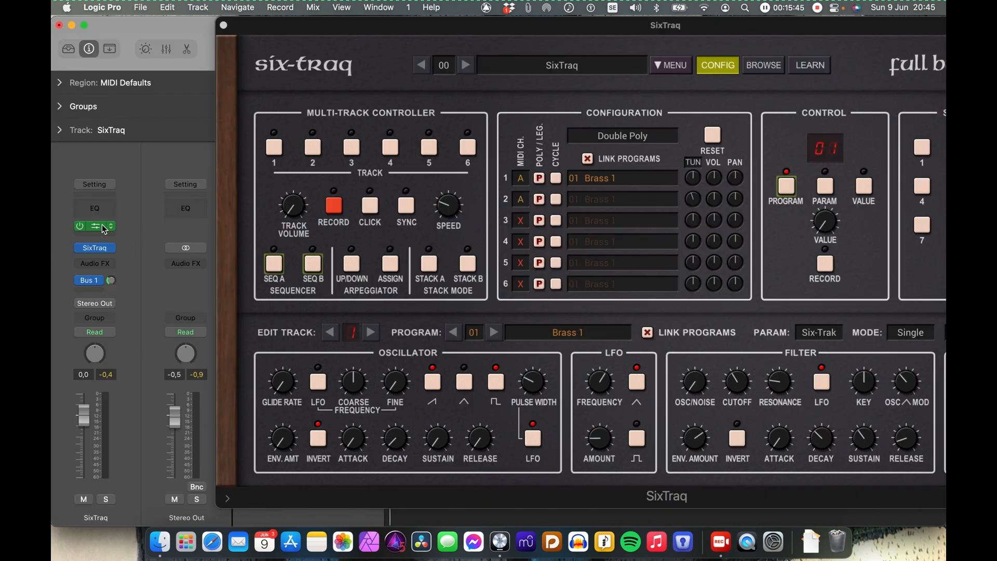
click(102, 227)
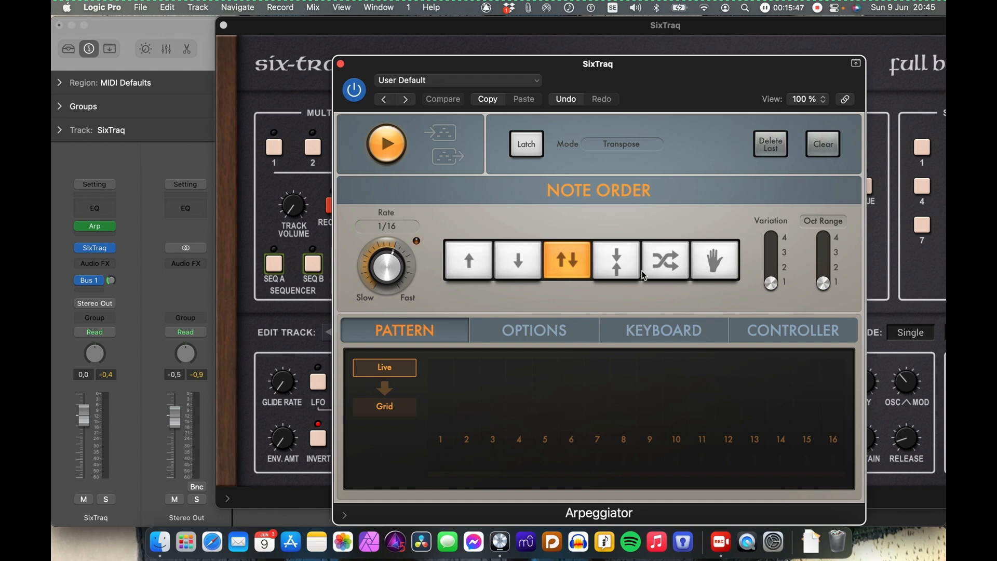
click(532, 145)
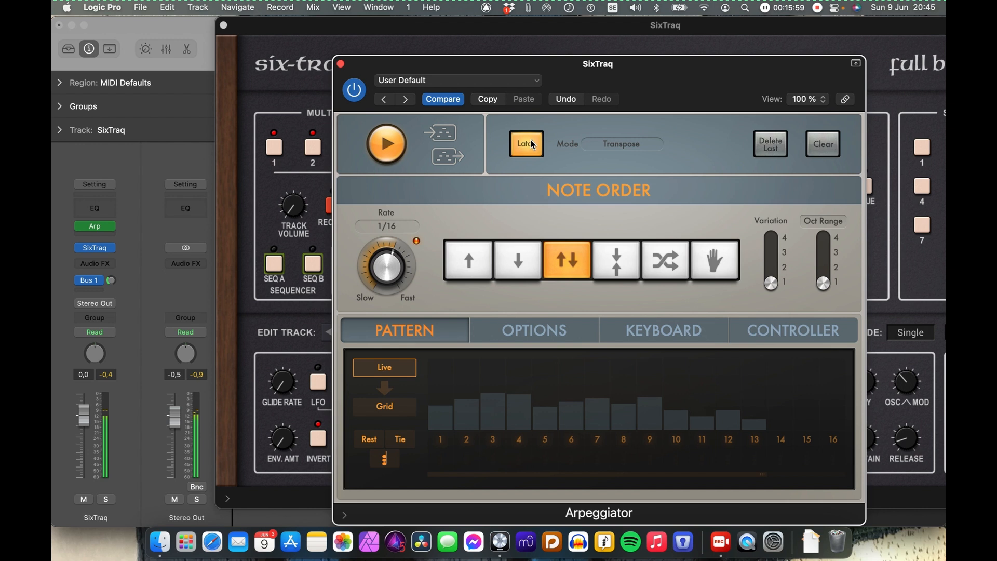
click(533, 145)
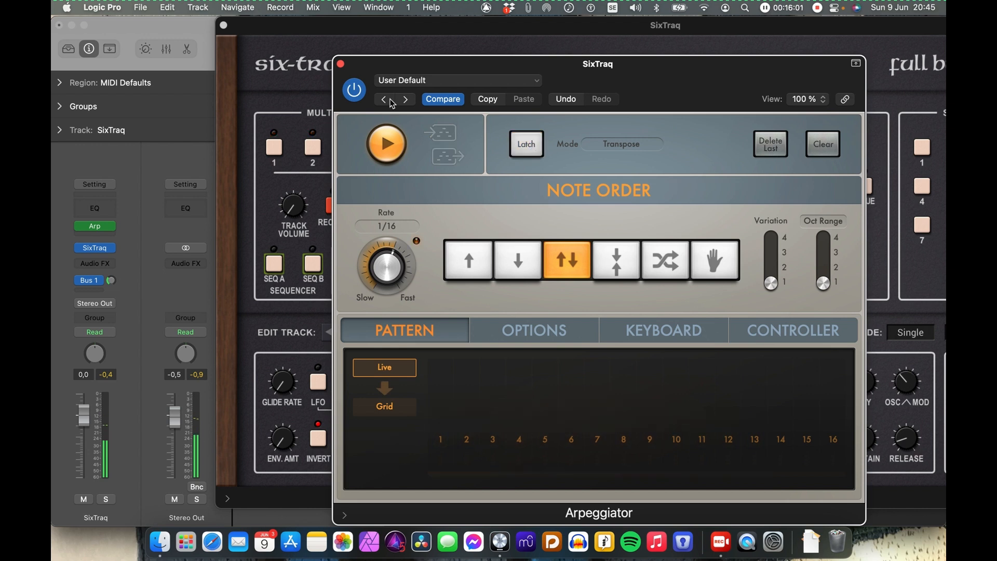
Close the Arpeggiator window and move the SixTraq window so the whole synth fits on screen.
click(340, 64)
drag(493, 26, 322, 50)
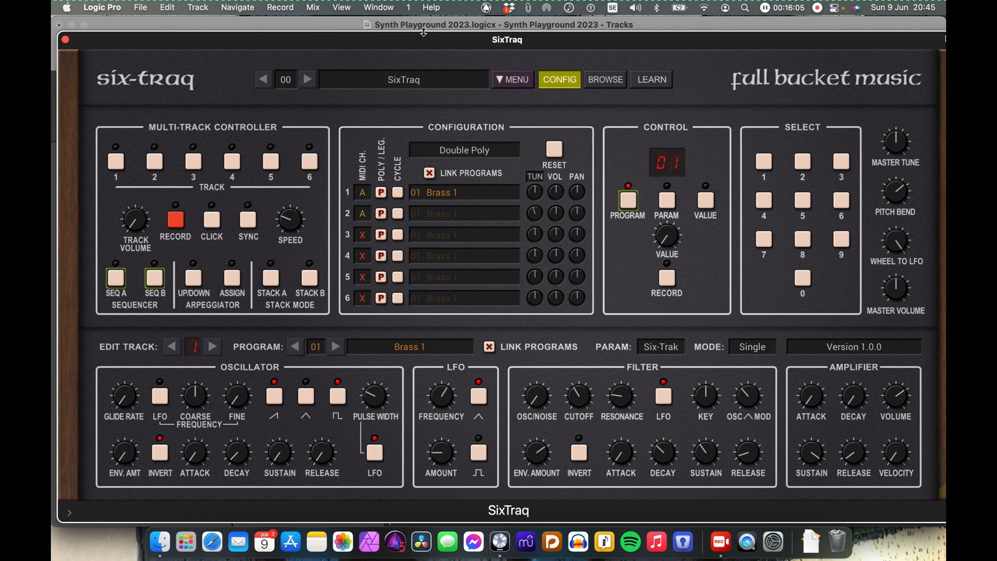
drag(422, 43, 415, 31)
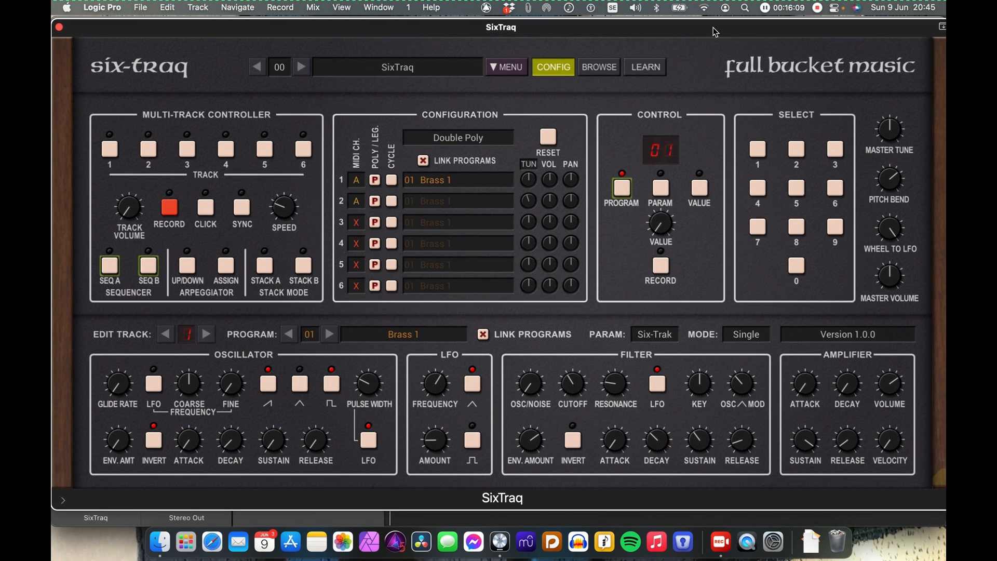
drag(708, 33, 707, 31)
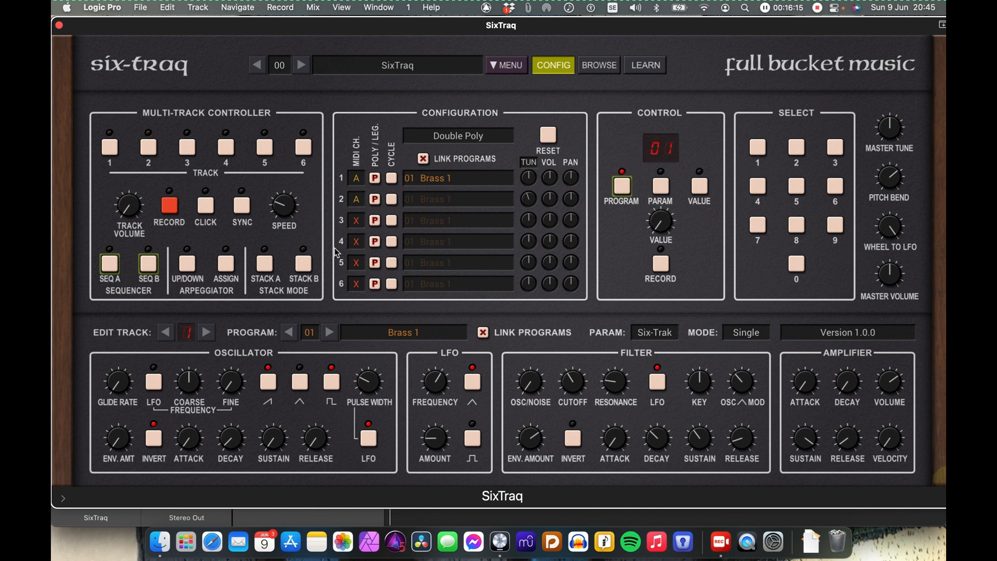
Bypass the Arpeggiator on the SixTraq channel strip and bring the full synth interface back into view.
drag(115, 26, 260, 27)
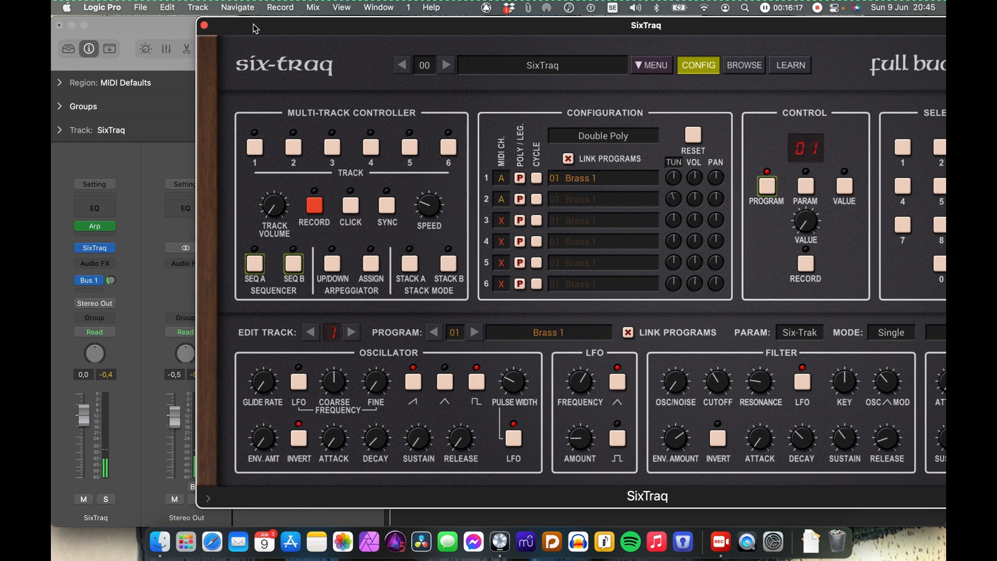
click(80, 226)
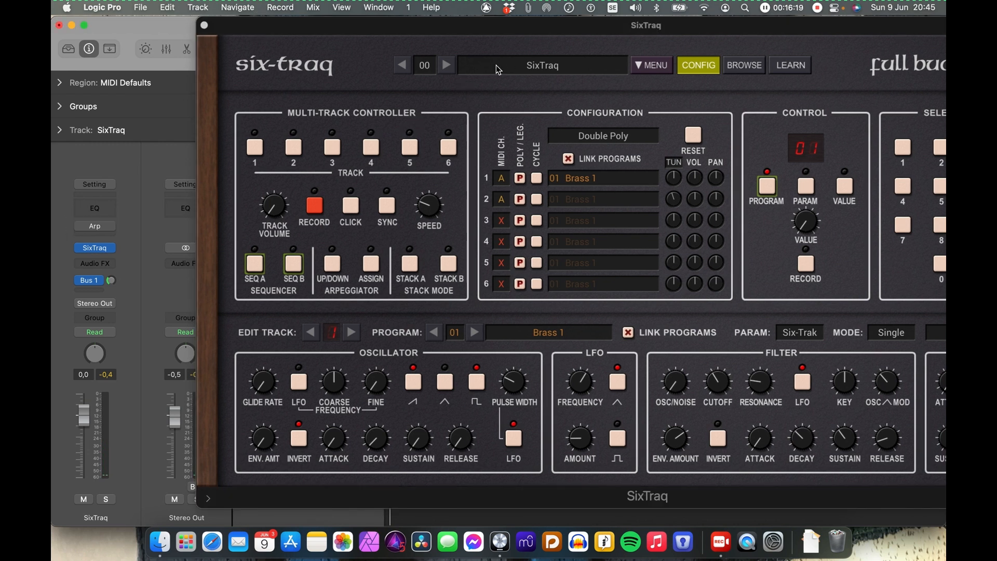
drag(572, 26, 438, 25)
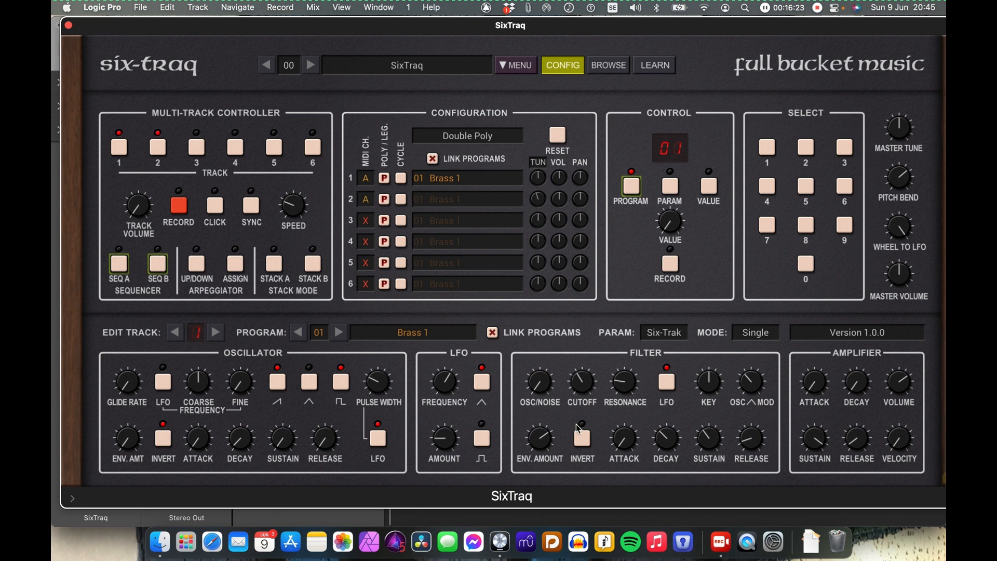
Set the amplifier envelope attack to about 2 and the filter envelope attack to 3.
click(815, 375)
drag(816, 375, 813, 393)
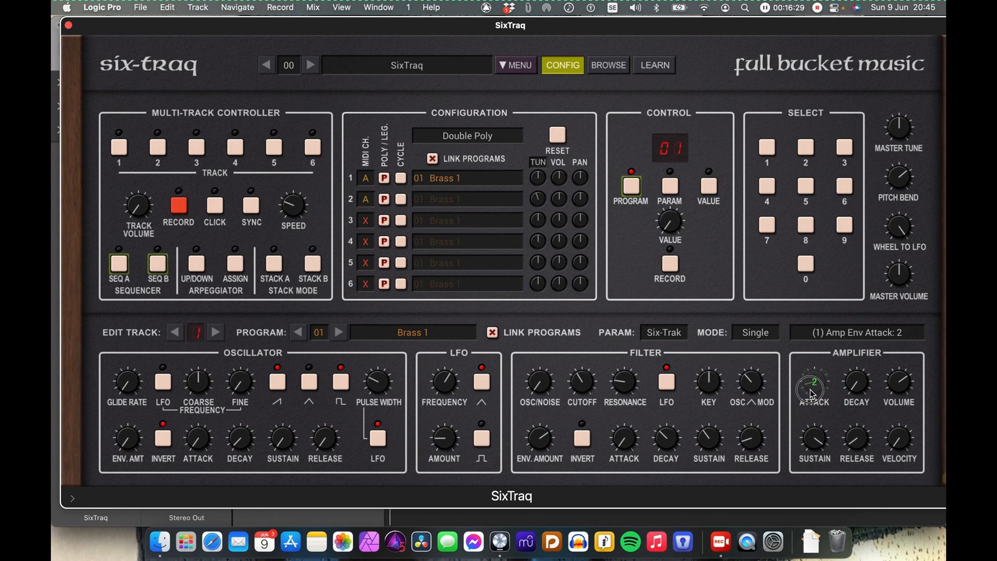
mouse_move(624, 450)
drag(624, 449, 622, 424)
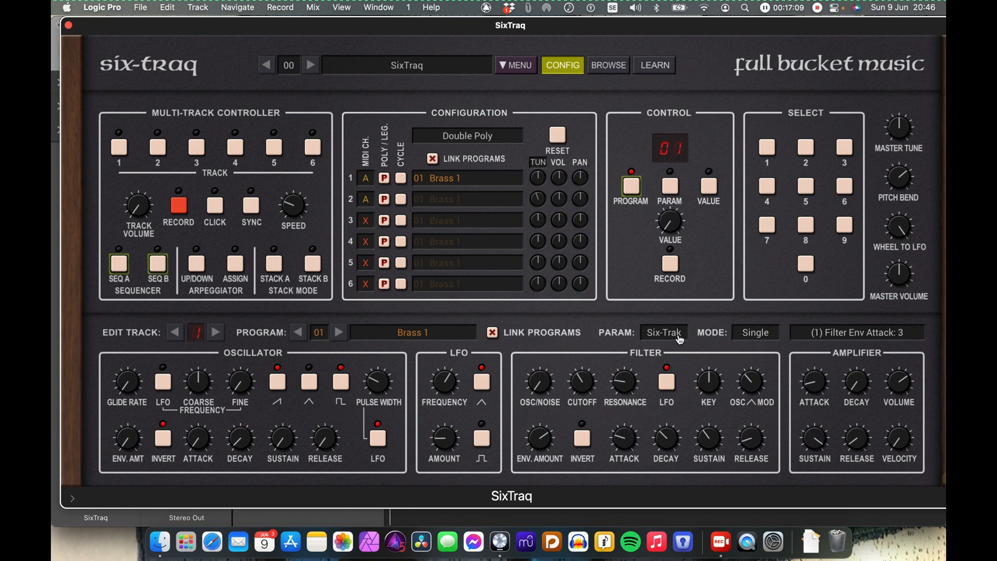
mouse_move(724, 390)
mouse_move(756, 391)
mouse_move(541, 446)
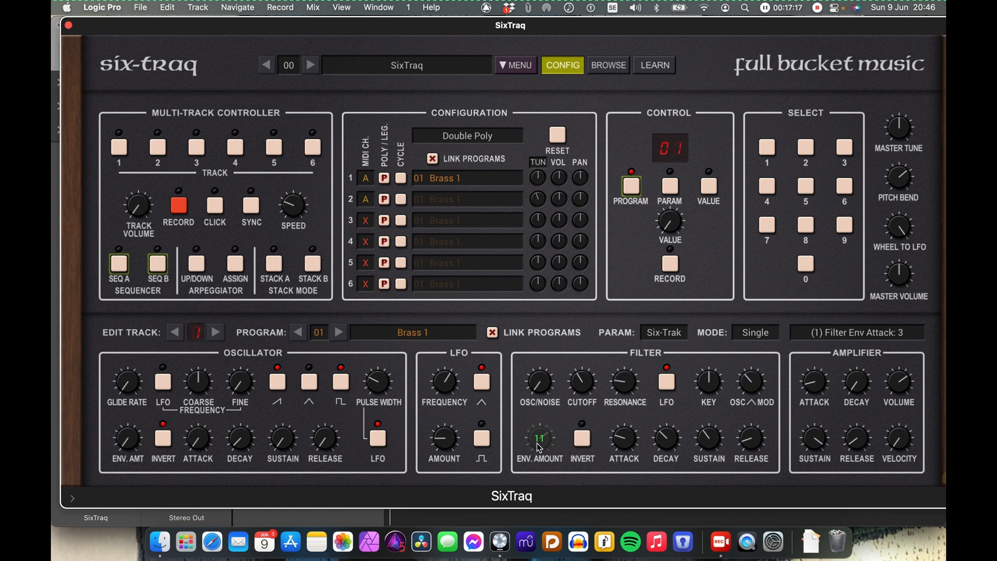
Raise the filter envelope amount to 15 and switch the parameter resolution to Extended.
drag(542, 446, 549, 422)
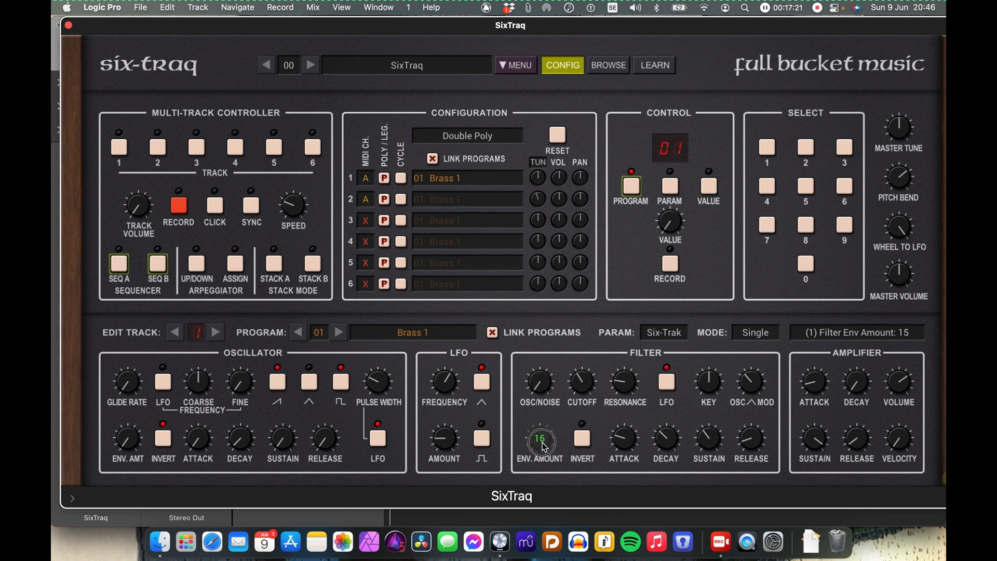
click(554, 400)
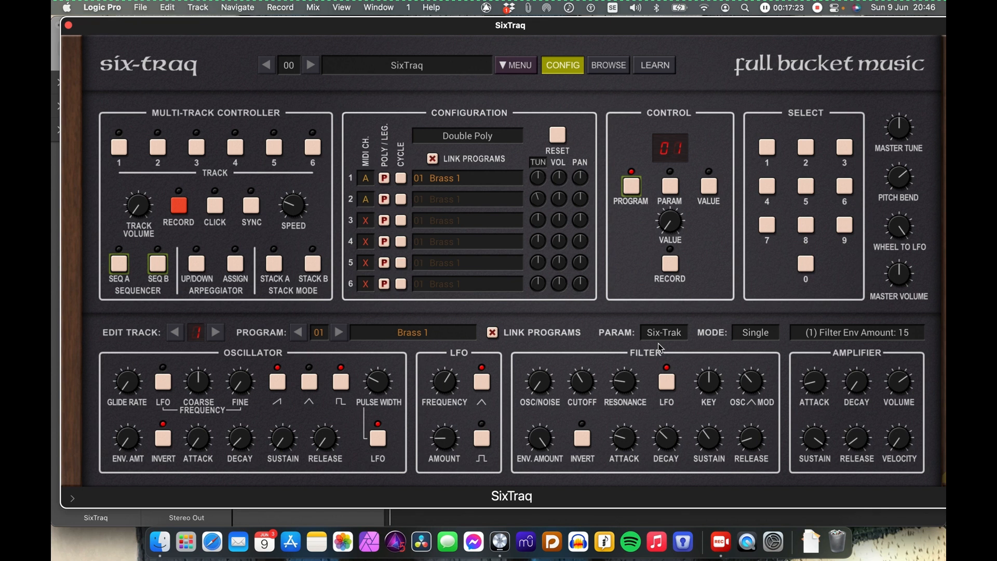
click(671, 338)
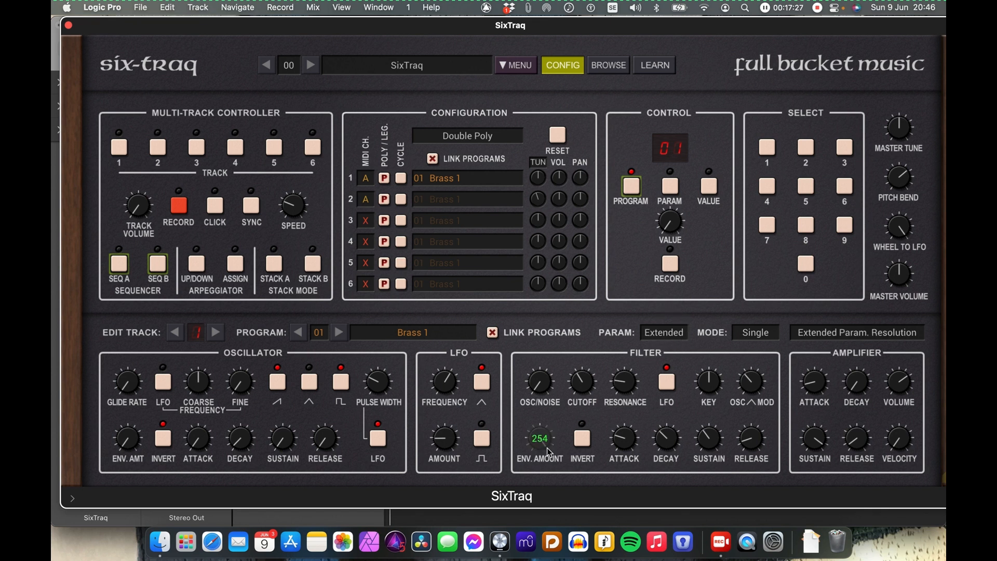
Fine-tune the filter envelope amount to 192, toggling the parameter resolution to compare and leaving it on Extended.
click(545, 422)
drag(544, 421, 552, 398)
drag(550, 446, 549, 441)
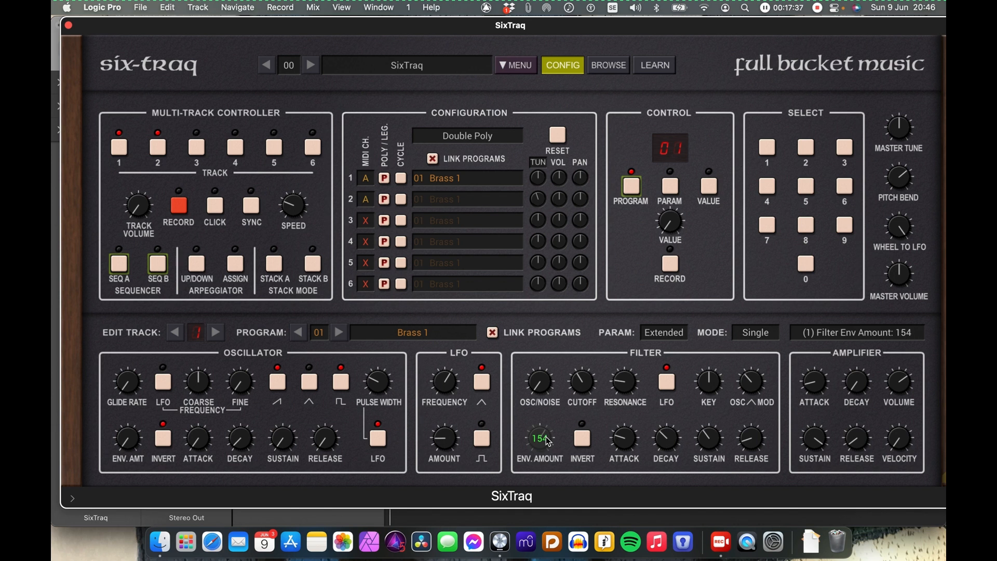
drag(549, 441, 549, 442)
click(668, 333)
click(672, 335)
drag(541, 438, 551, 416)
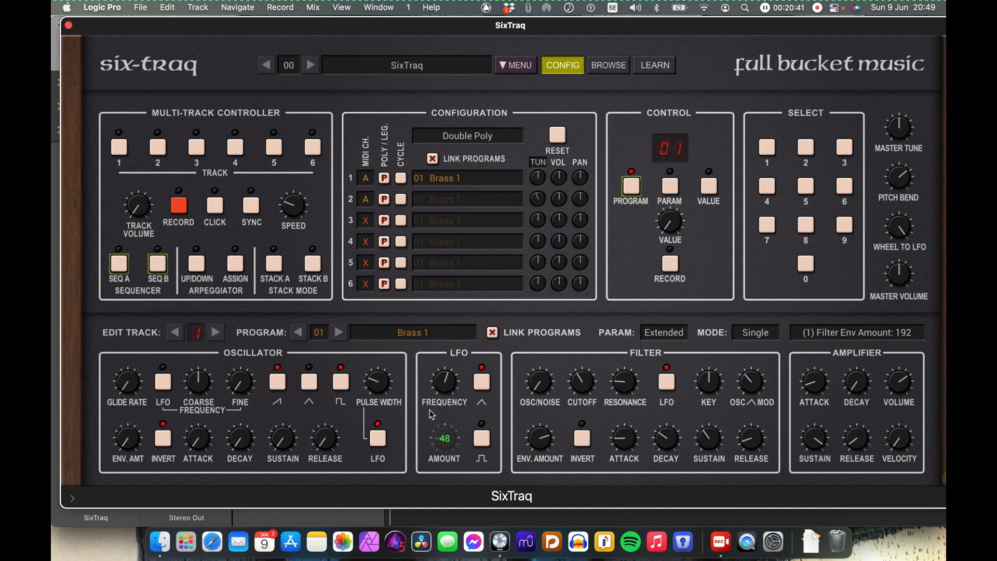
Examine the synth's browser of internal presets and programs, and return to the configuration view.
click(613, 66)
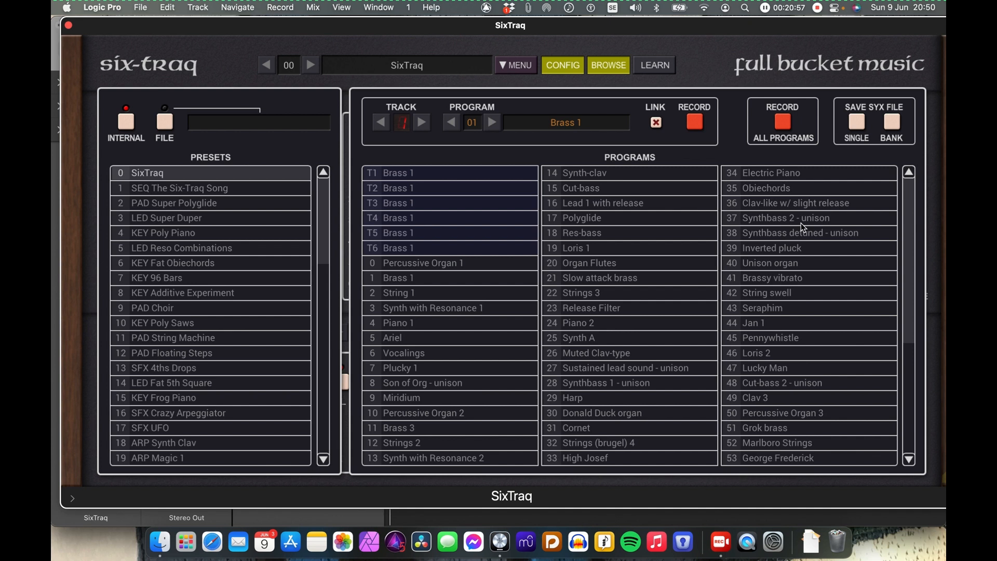
click(614, 67)
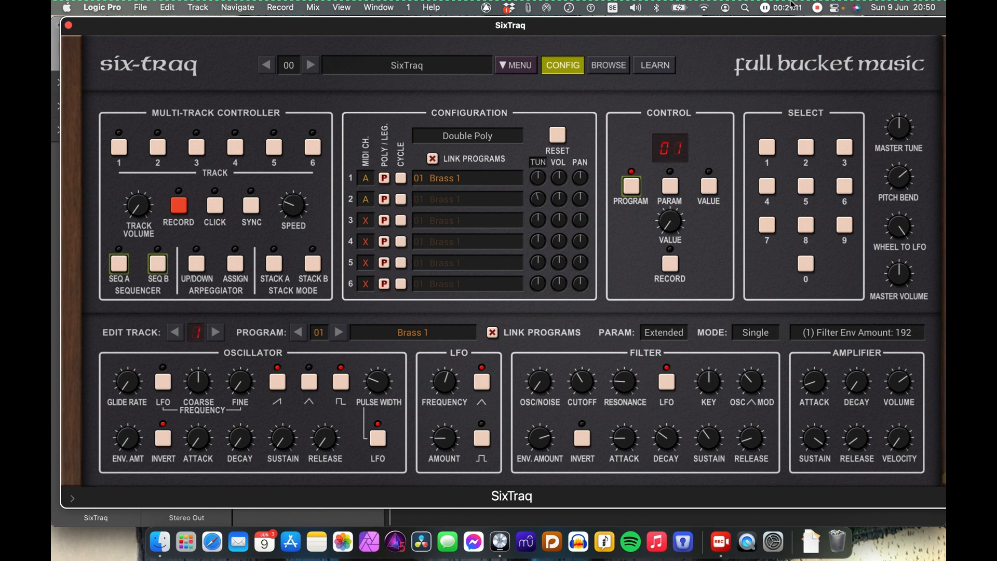
Shift the SixTraq window slightly and show the plug-in header with its settings controls.
click(571, 30)
drag(572, 30, 562, 30)
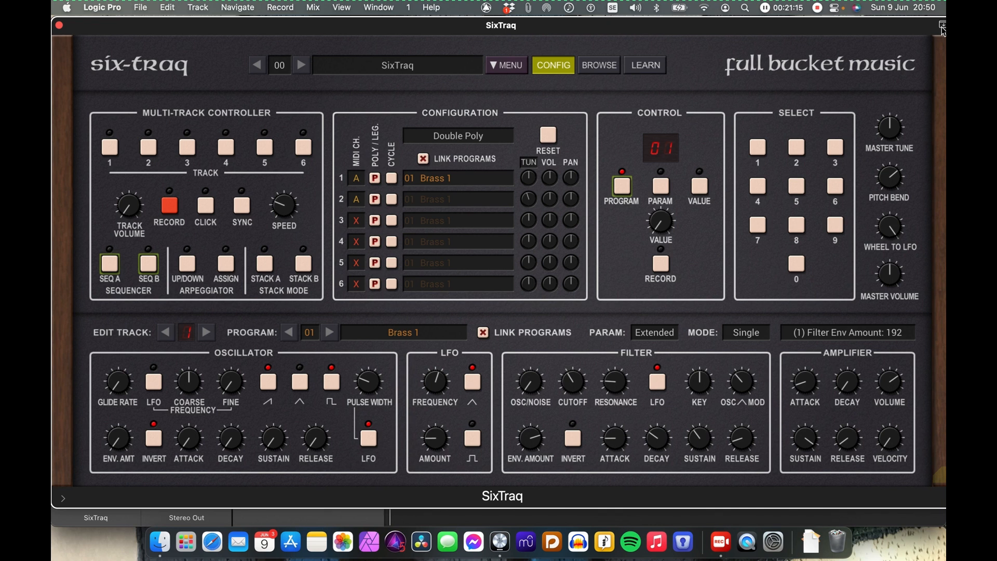
click(941, 23)
Save the current sound as a new plug-in setting named Brazz Fanfar in the personal Sixtraq preset subfolder.
click(133, 41)
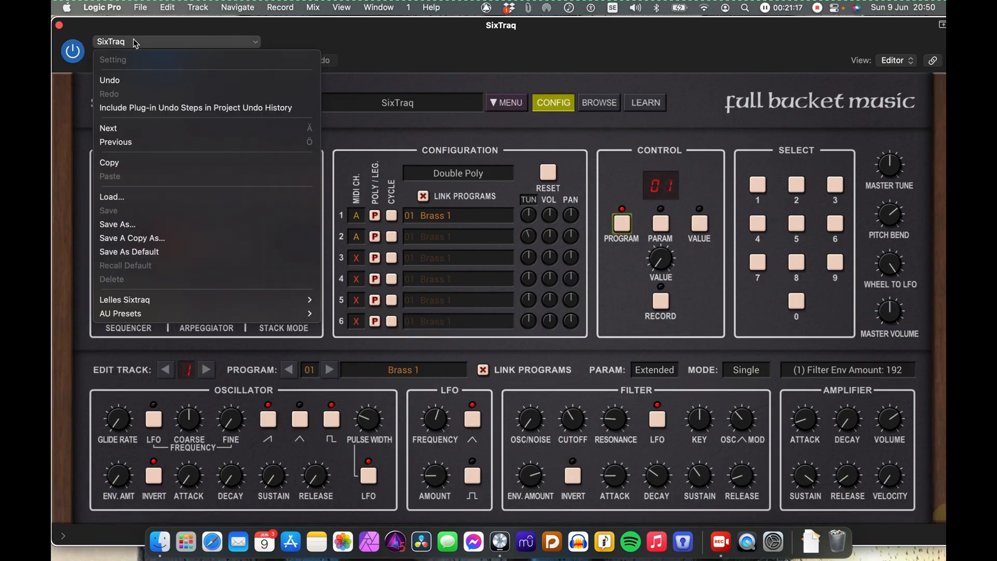
click(115, 225)
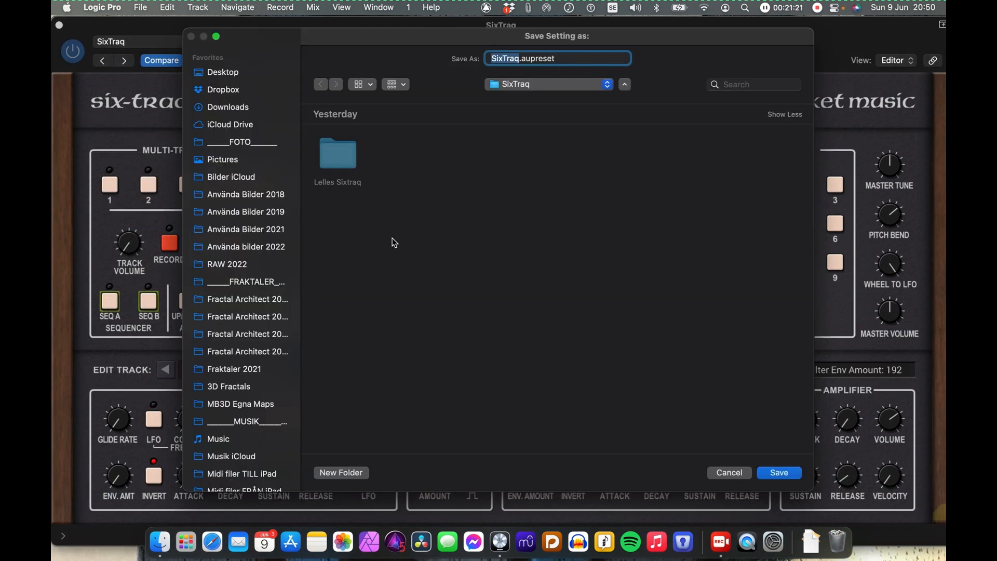
double_click(337, 155)
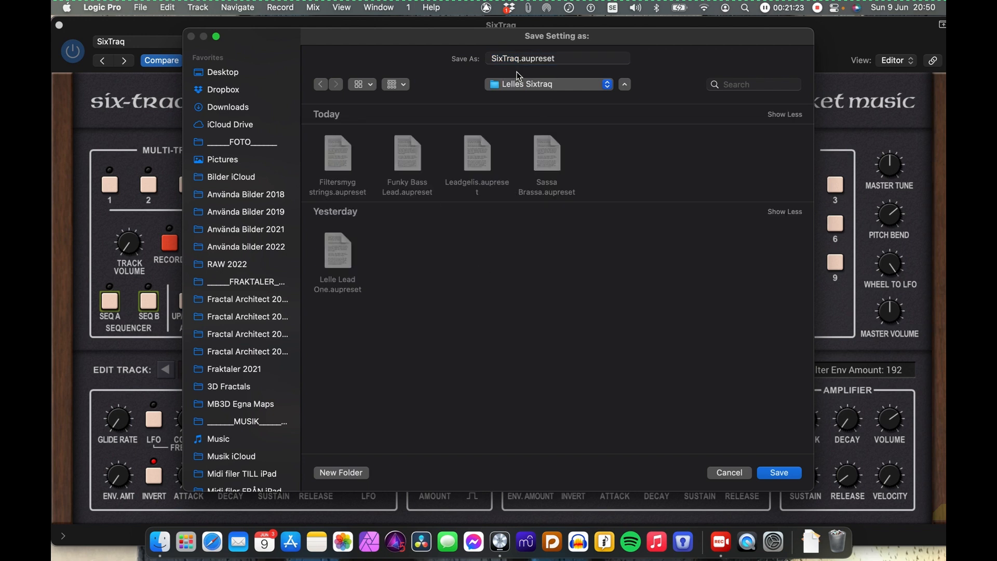
double_click(507, 58)
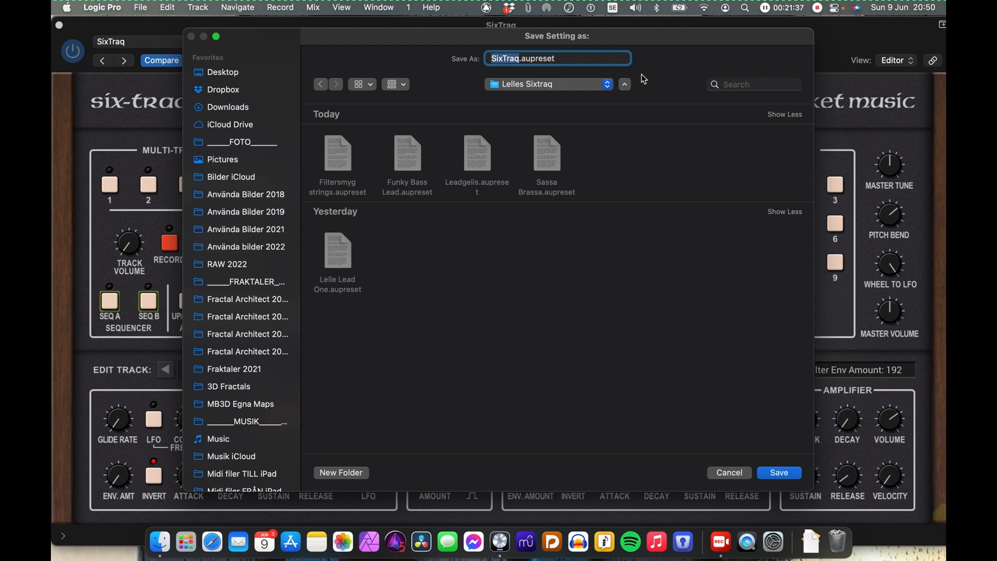
text(Brazz Fanfar)
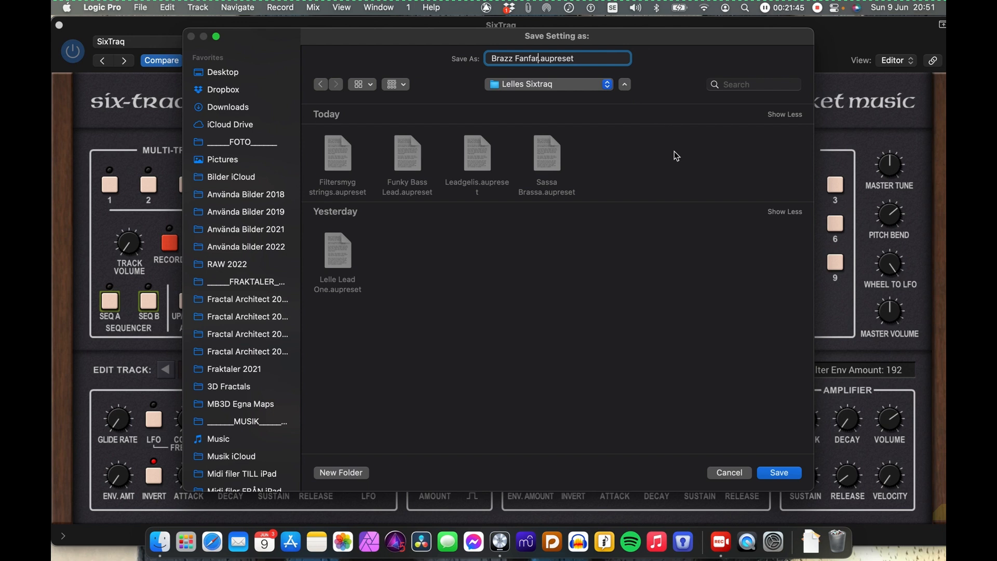
click(779, 472)
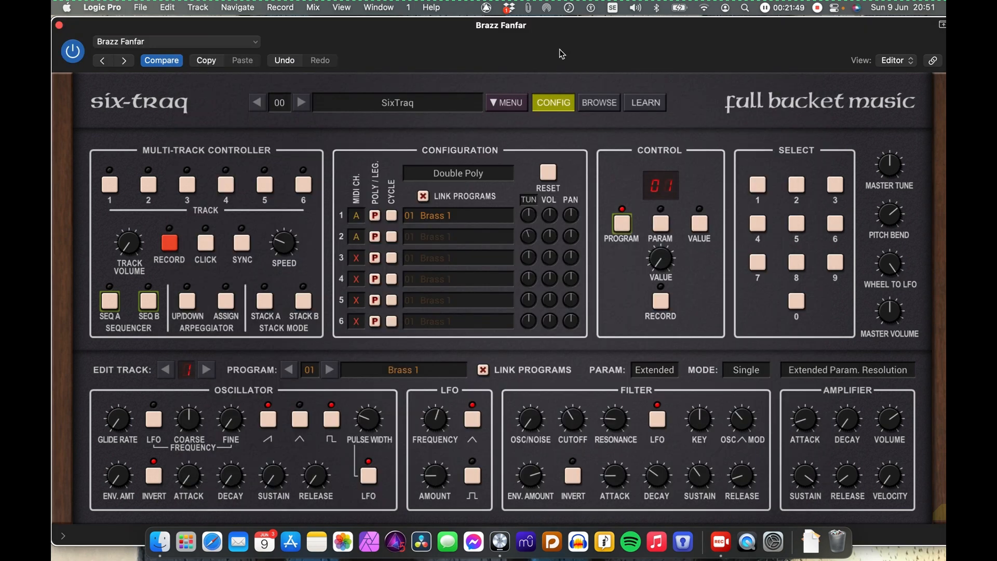